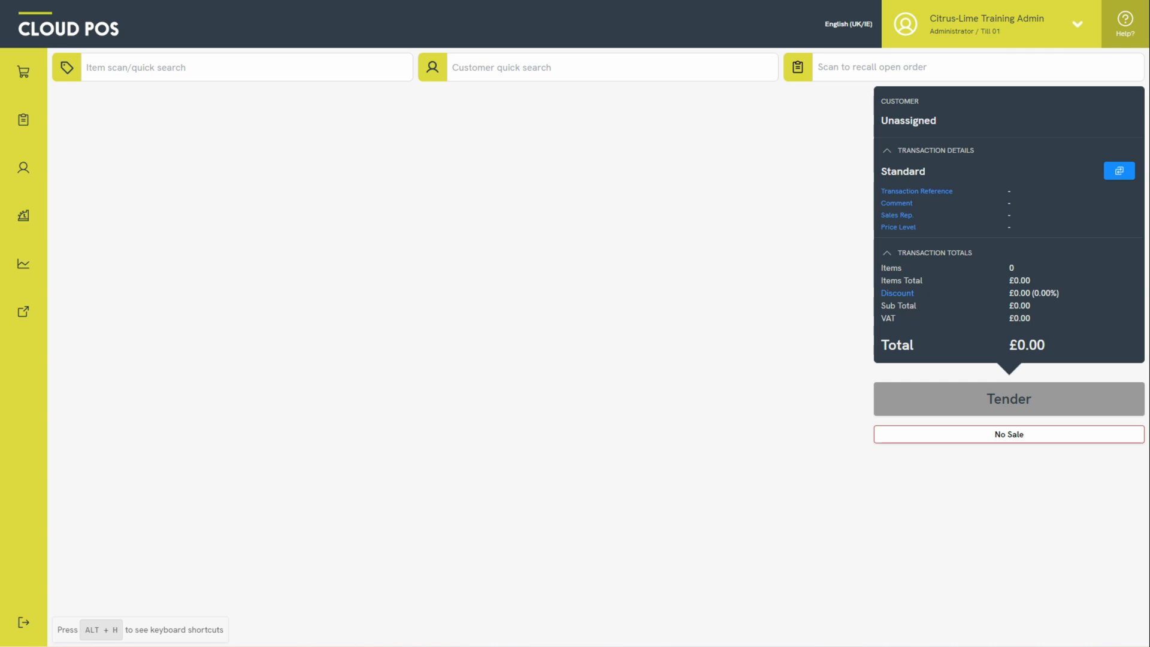
- Try recalling by code CPM120GS and by order number, then open the Recall Orders list
left_click(938, 69)
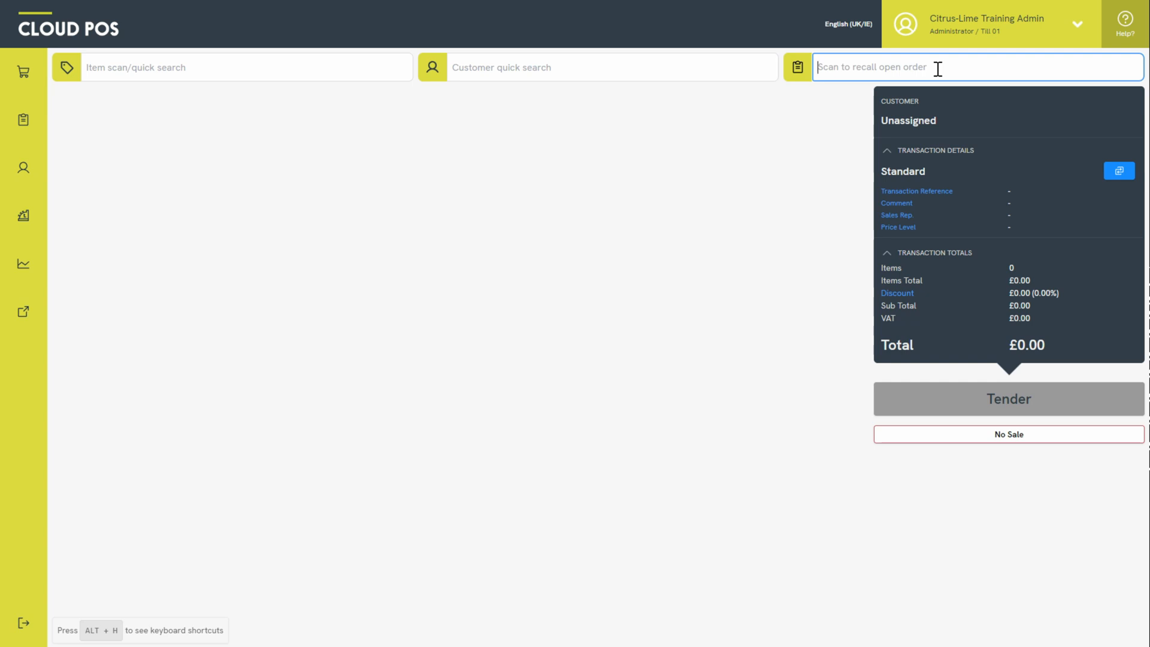
key("Return")
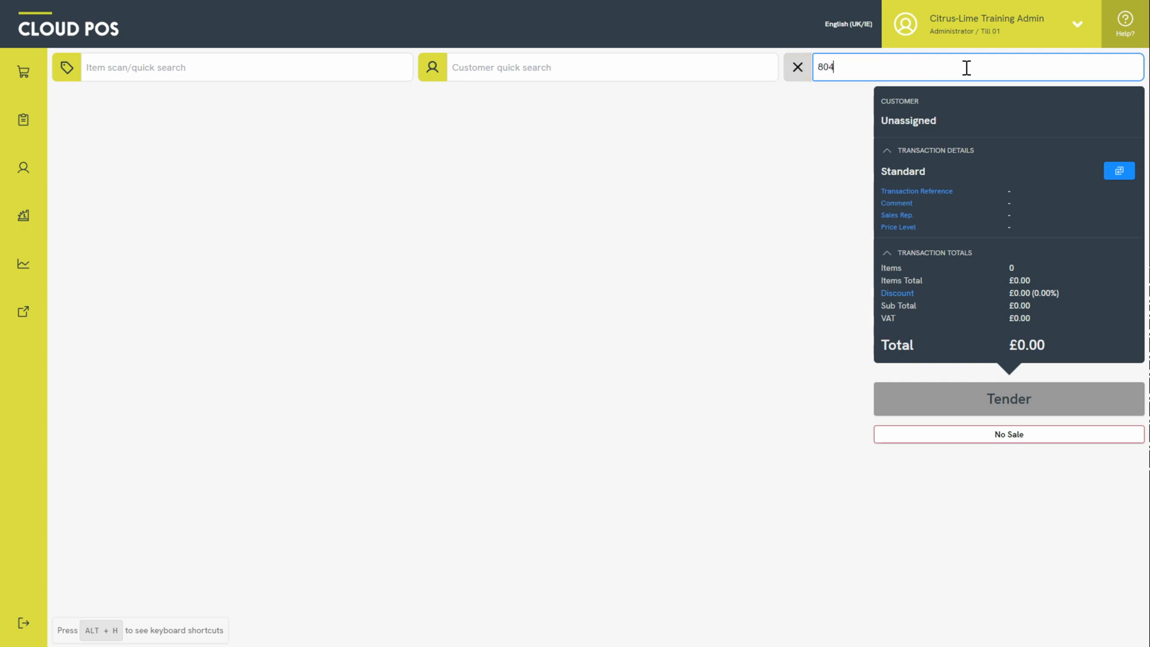
key("Return")
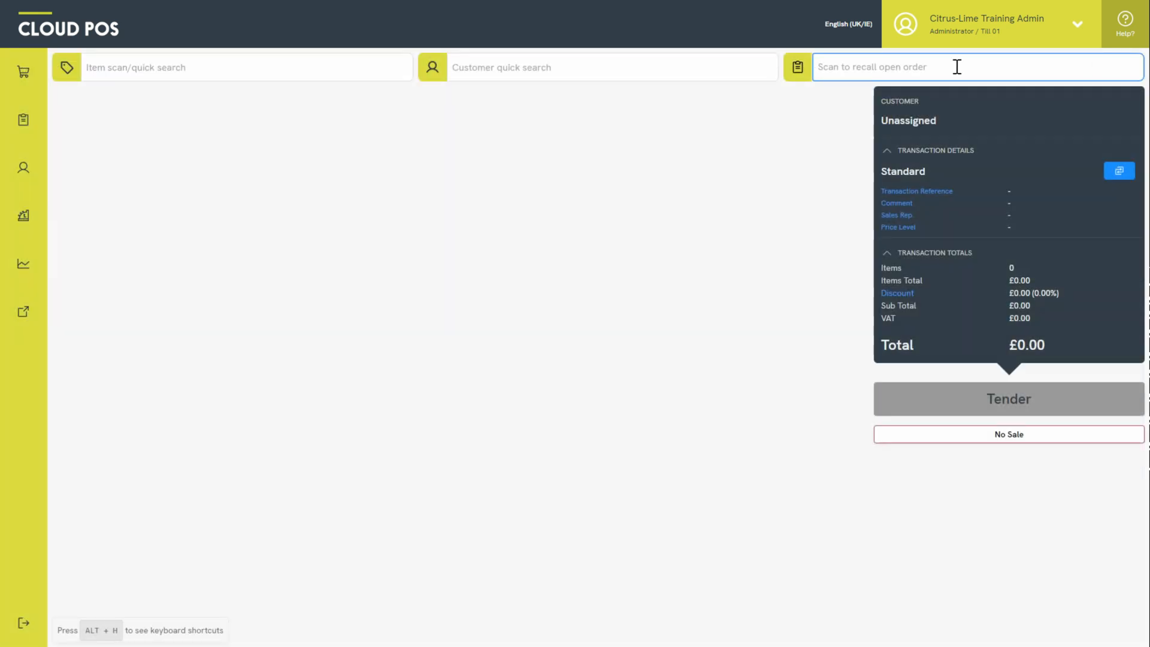
left_click(797, 67)
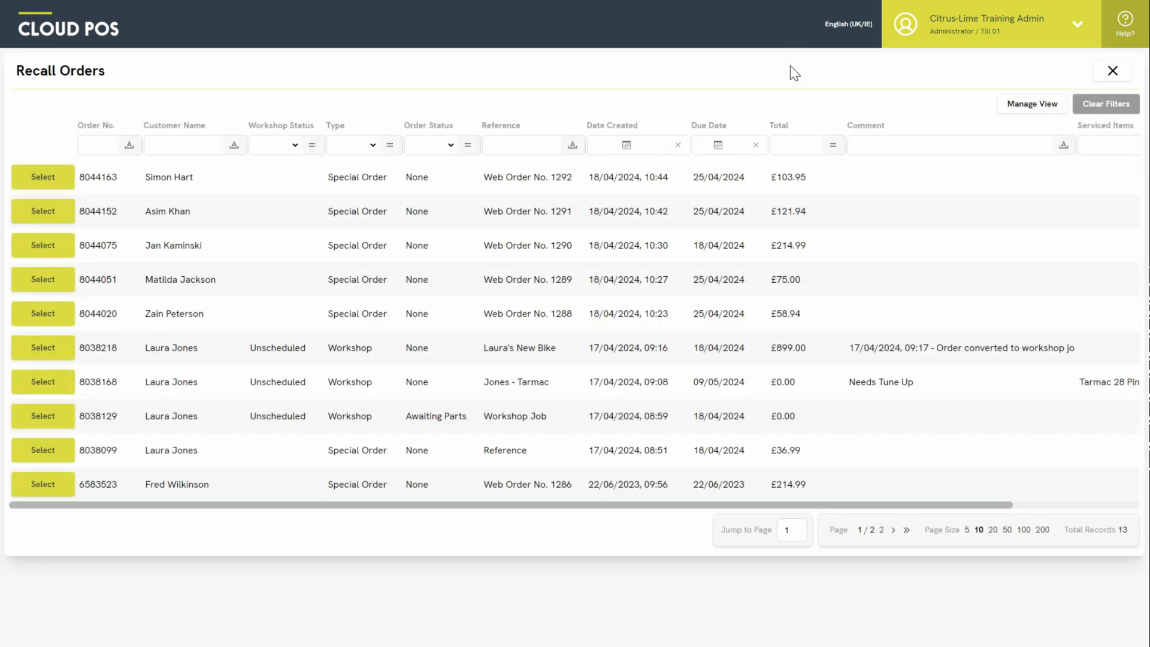
- Filter orders by reference 'web' and the customer's name, then select the newer £58.94 order
left_click(537, 145)
type("web")
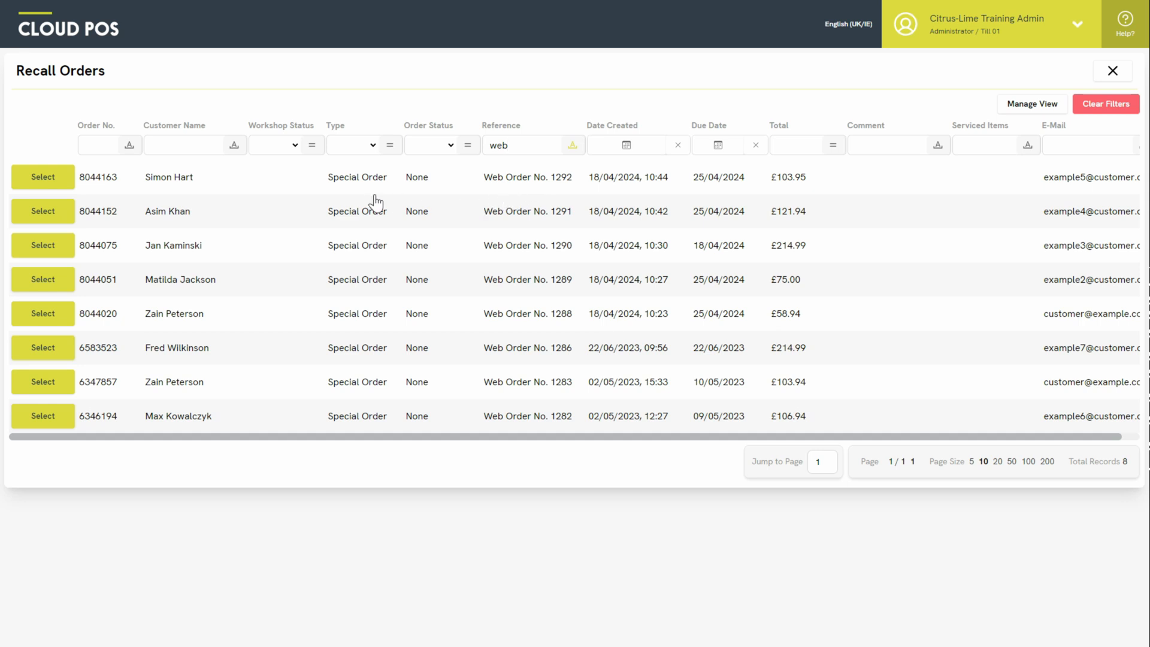
left_click(201, 143)
type("peter")
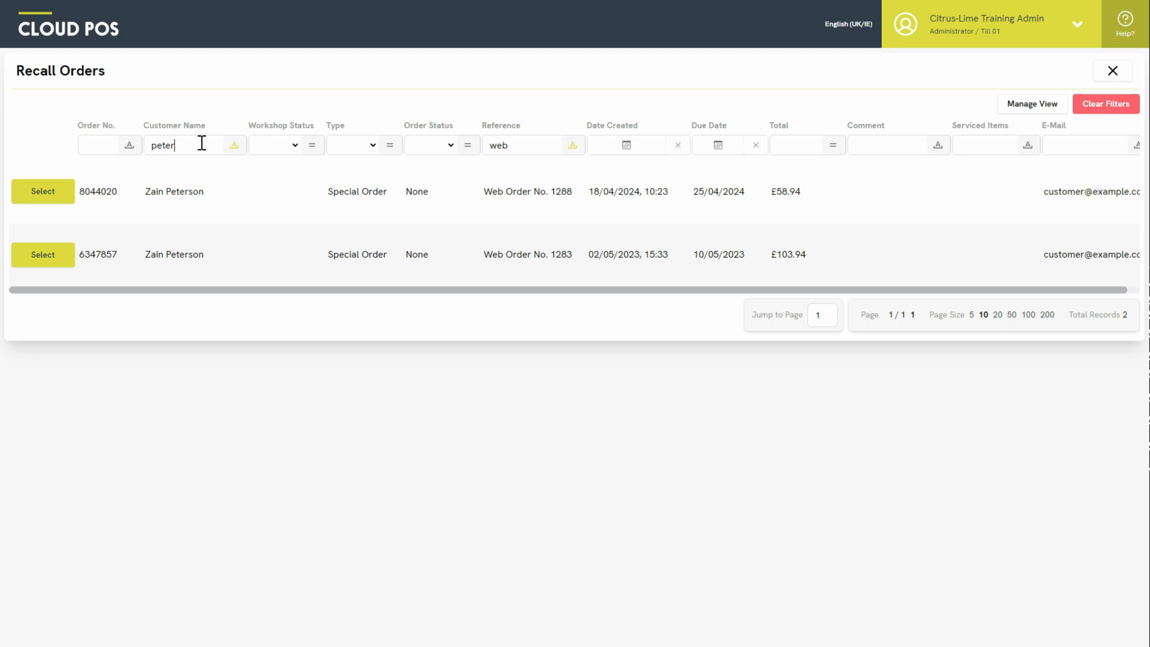
left_click(63, 190)
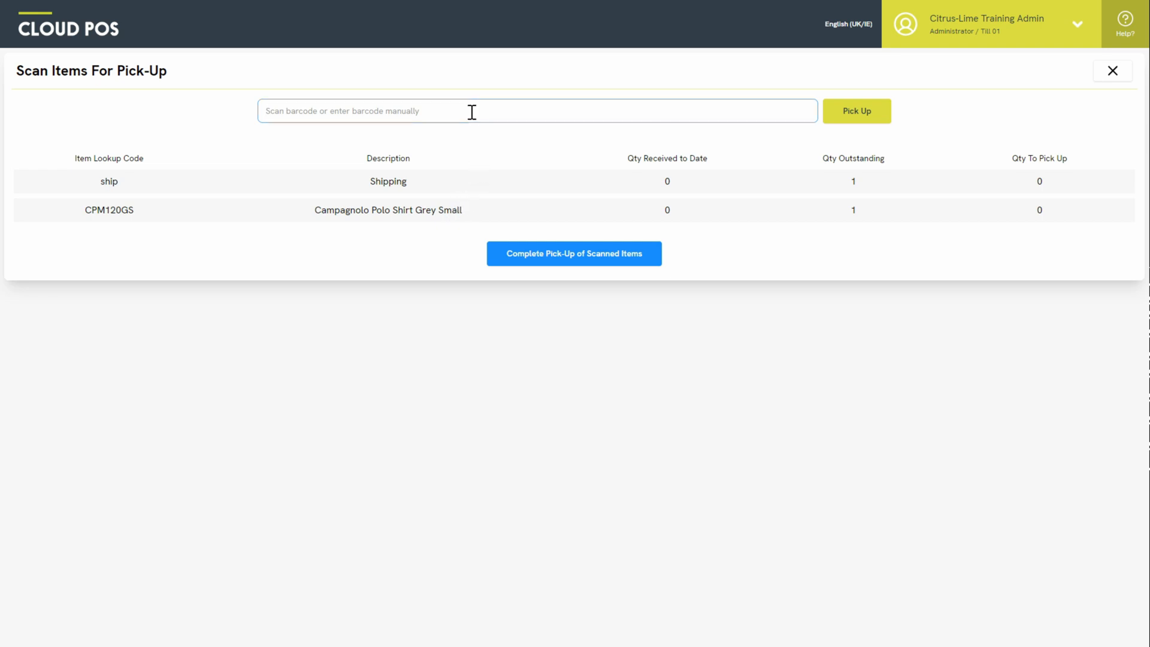
- Scan polo shirt code CPM120GS for pick-up, fixing the mistyped last character after the not-found error
type("CPM120GS")
key("BackSpace")
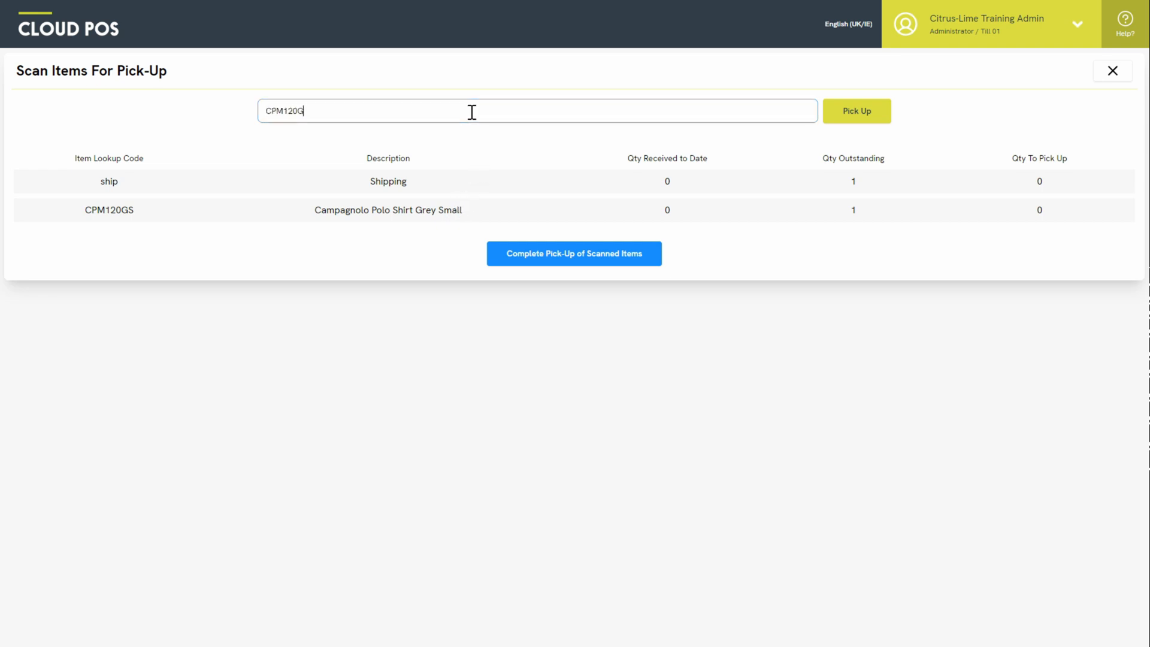
type("L")
key("Return")
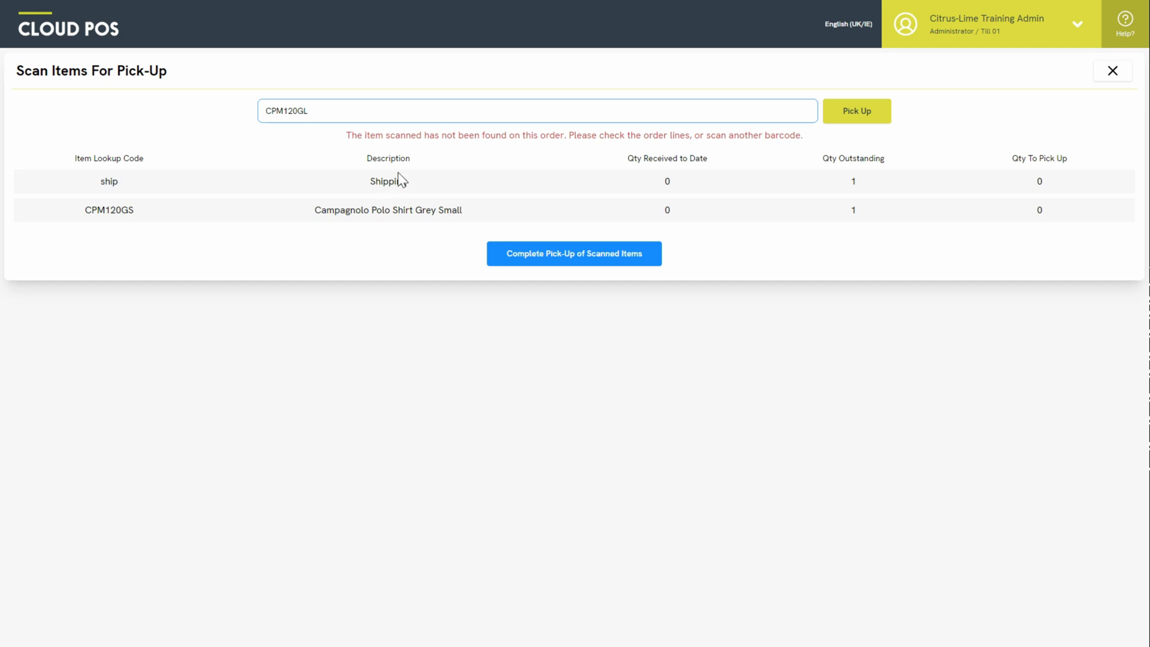
key("BackSpace")
type("S")
key("Return")
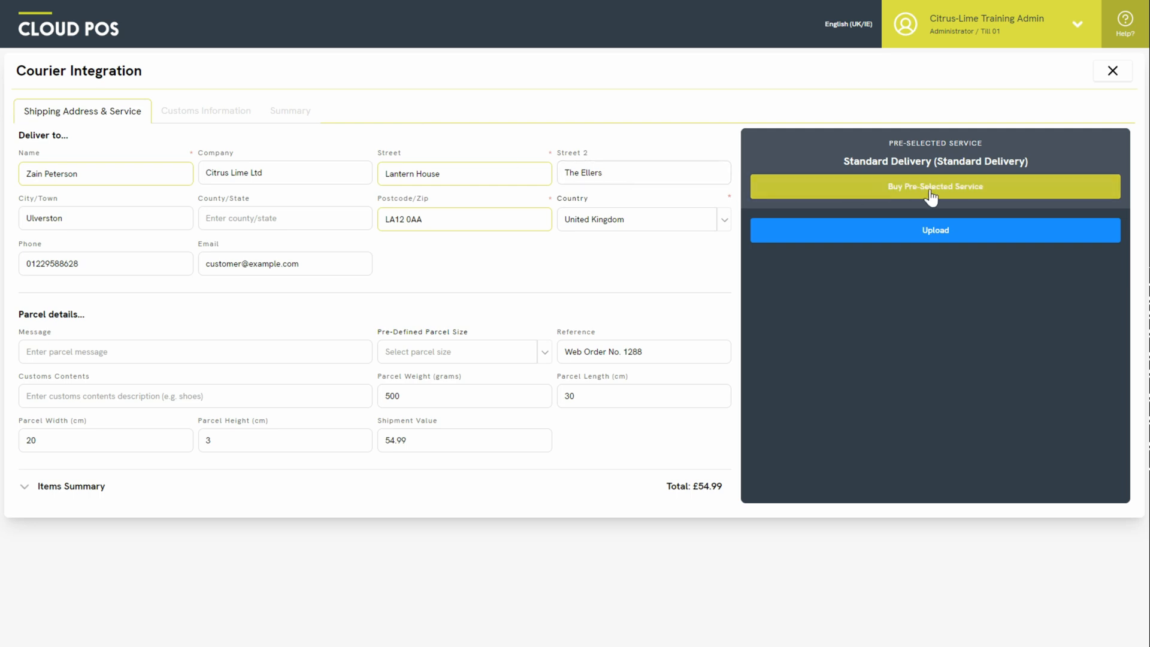
- Upload the parcel, book the pre-selected Standard Delivery consignment, and close the Courier Integration form
left_click(1002, 188)
left_click(992, 232)
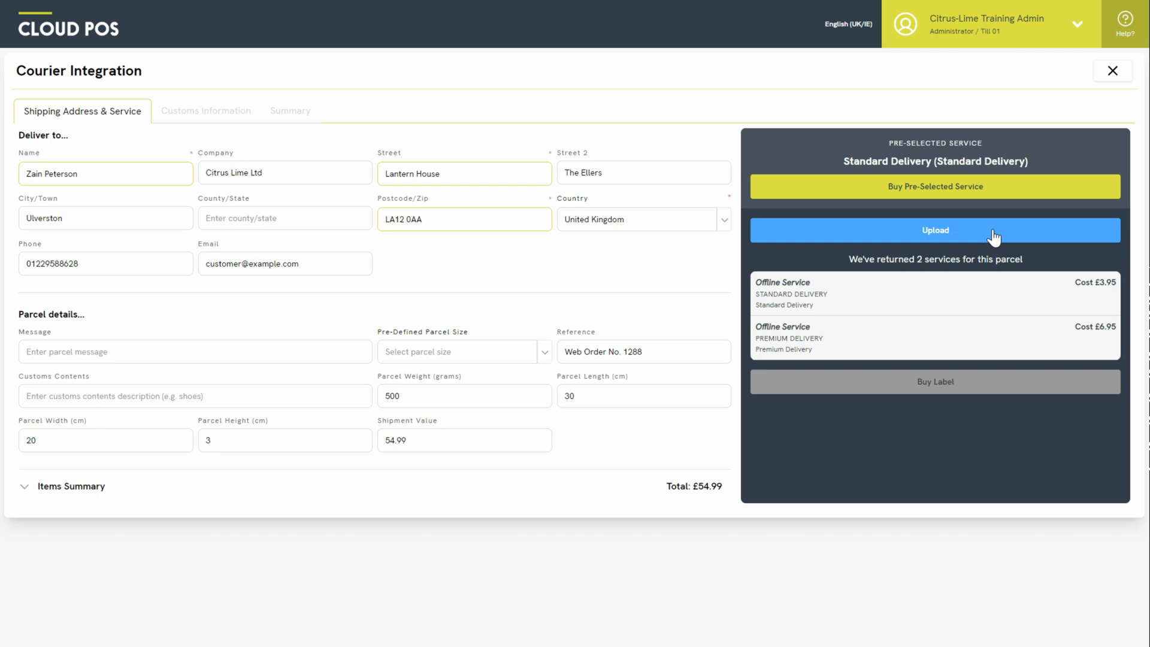
left_click(1036, 188)
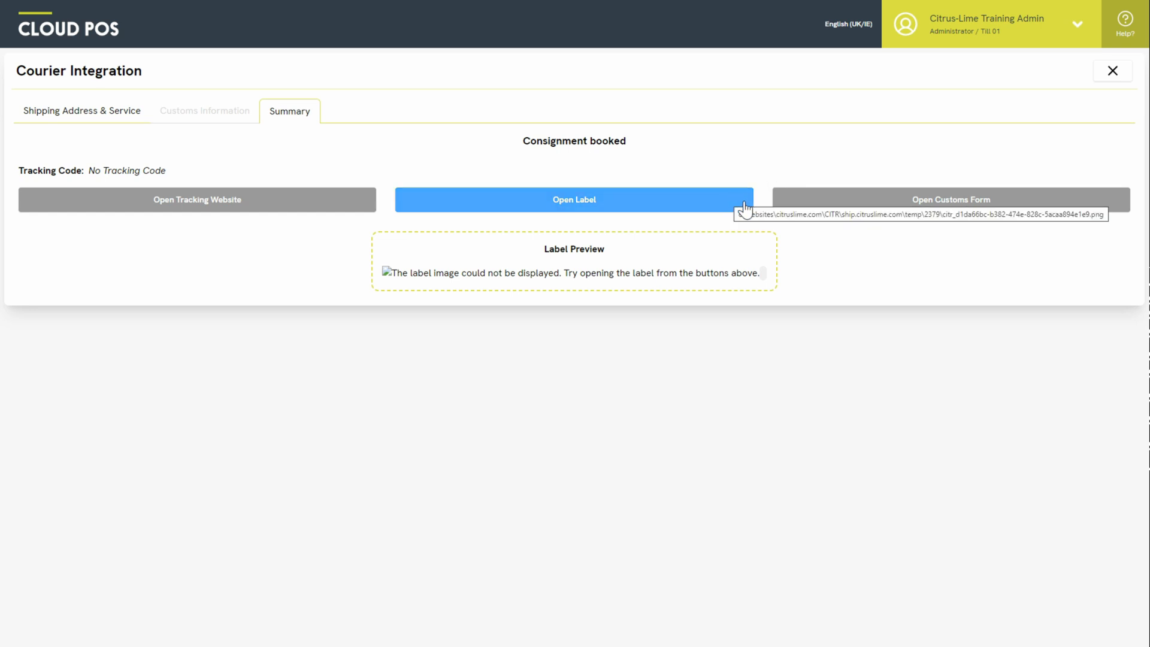
left_click(1113, 73)
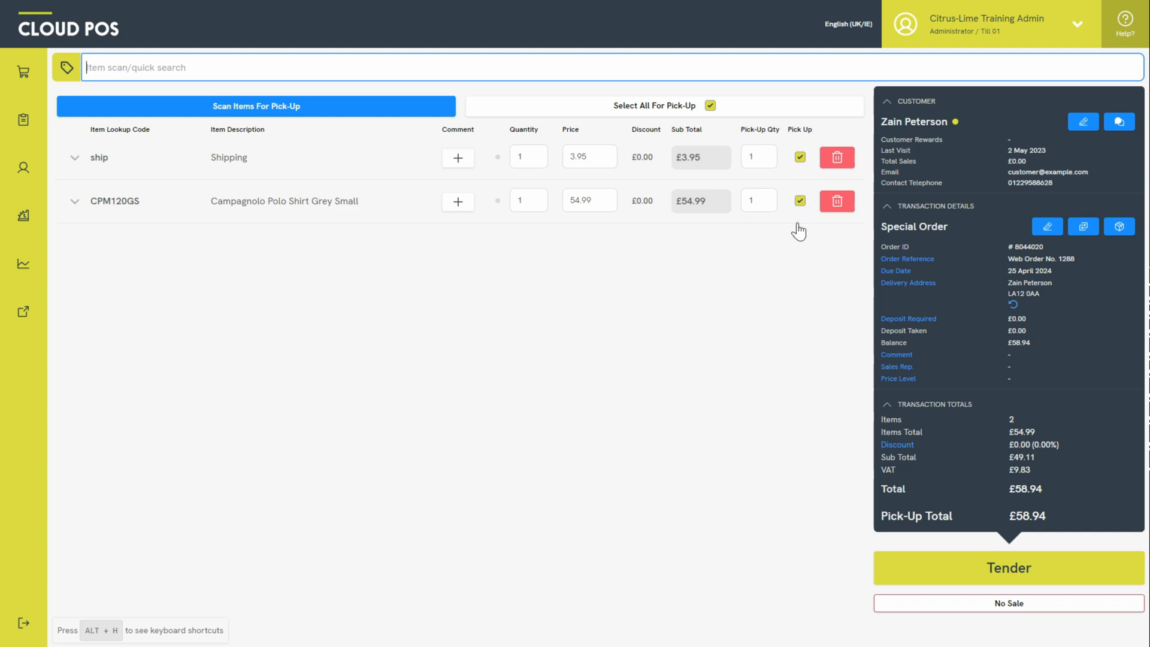
- Tender £58.94 to the internet order, review its security info, and continue the transaction
left_click(932, 562)
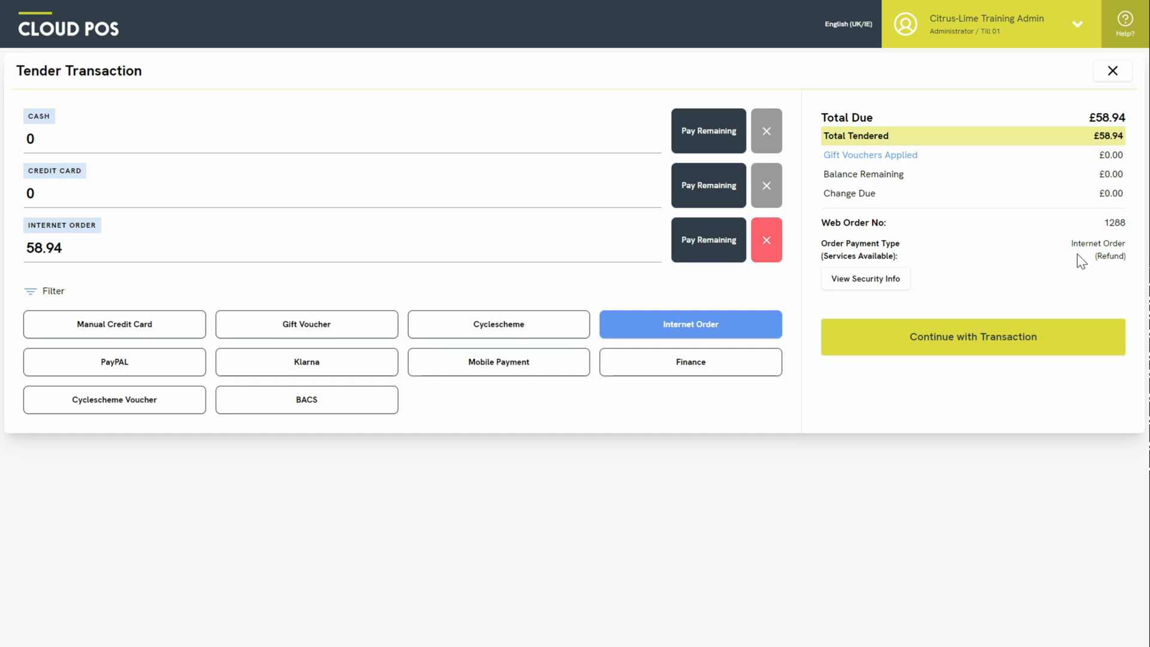
left_click(884, 280)
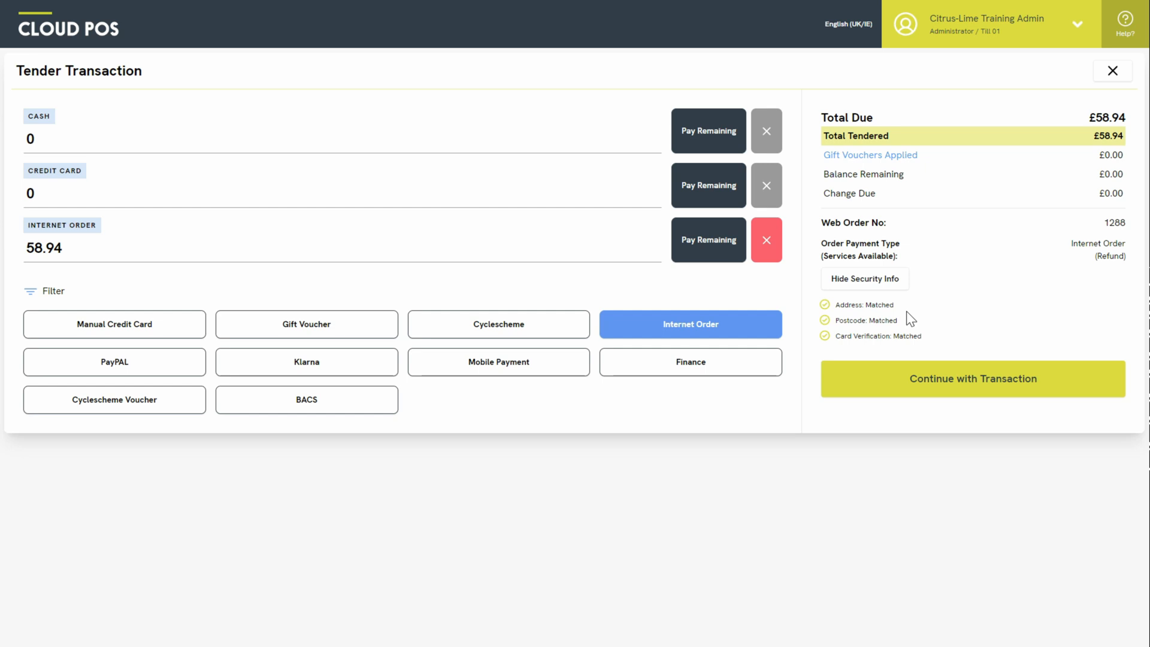
left_click(1049, 379)
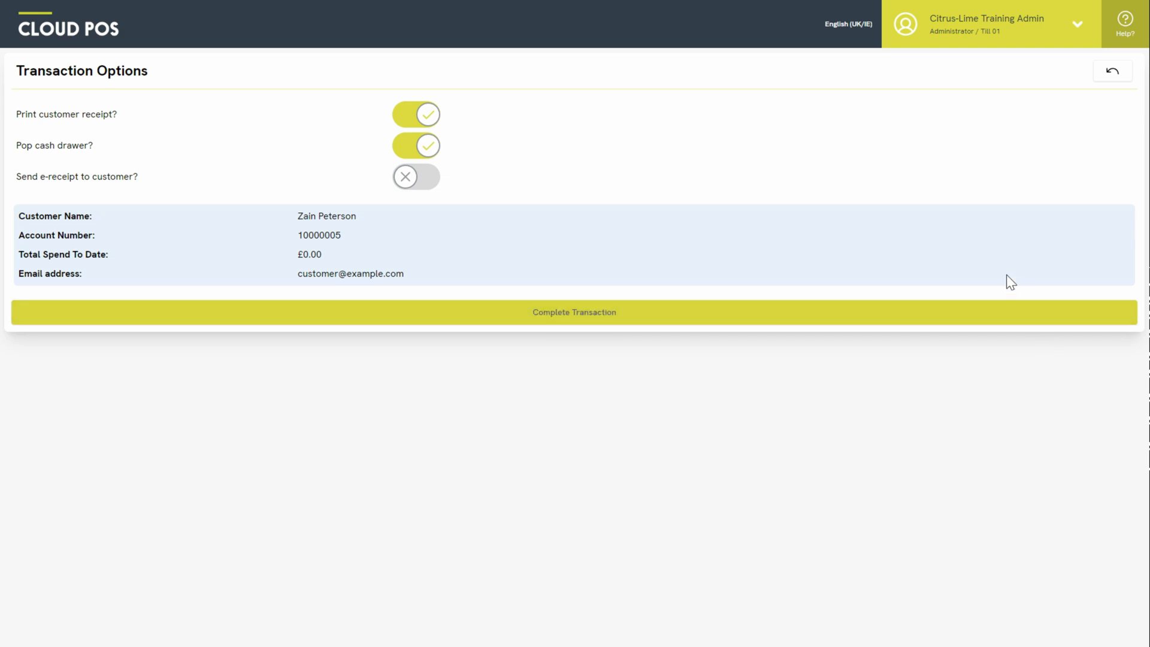
- Complete the pick-up transaction with 0.00 change due
left_click(877, 318)
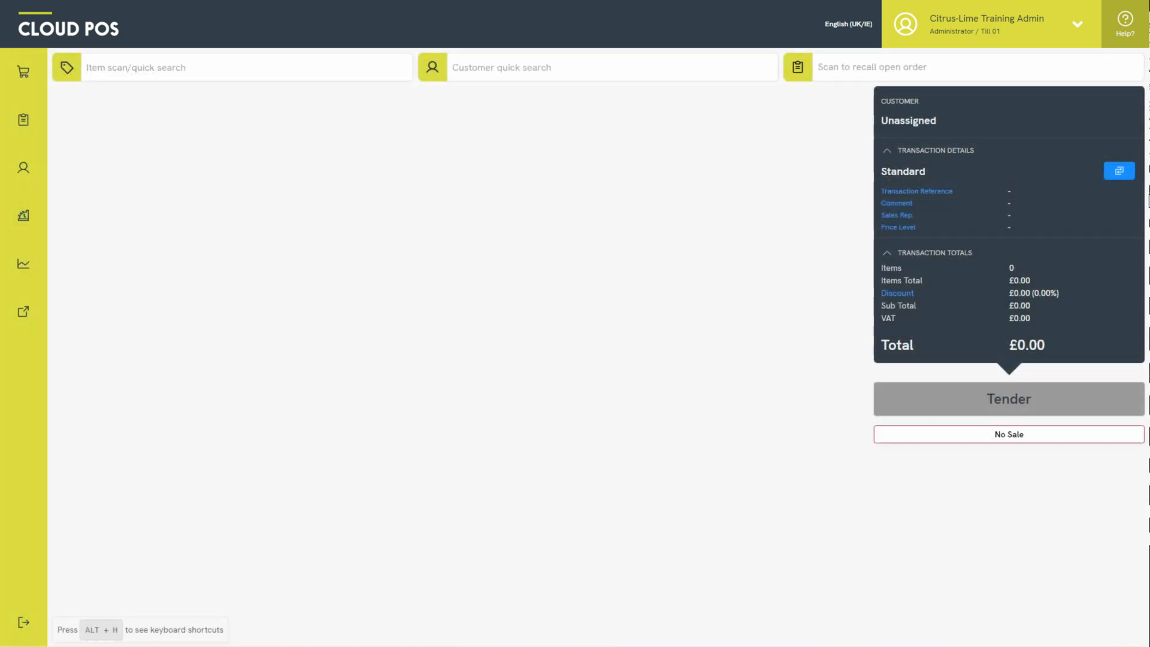
- Recall the £75.00 web order by its order number and skip scanning to view its four lines
left_click(971, 66)
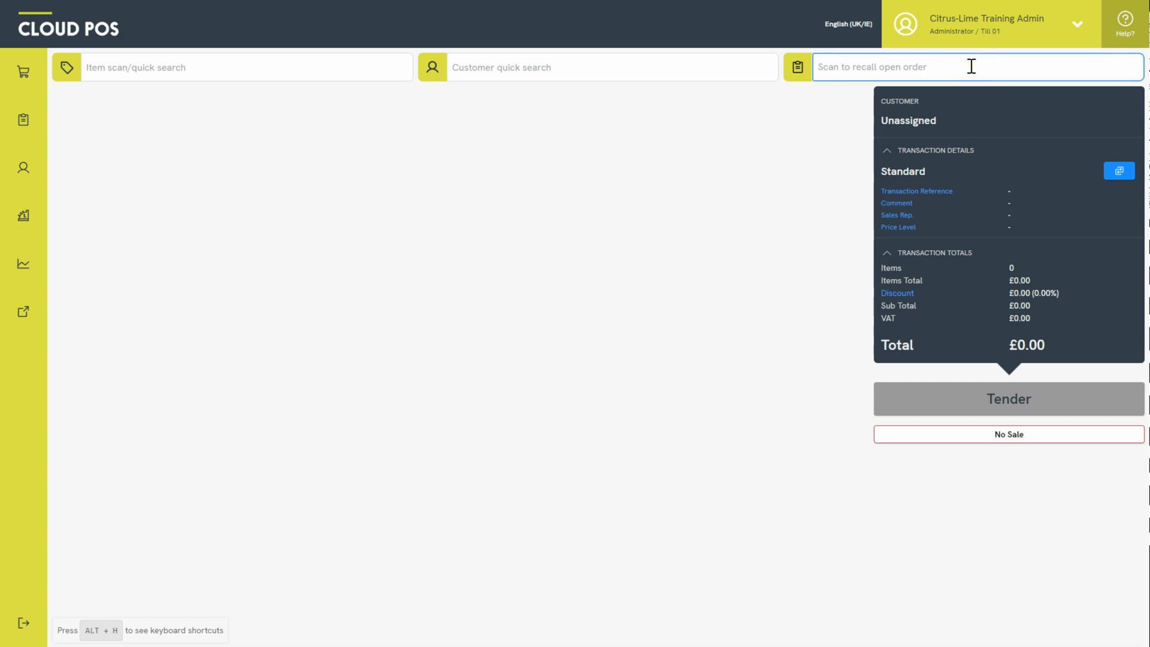
key("Return")
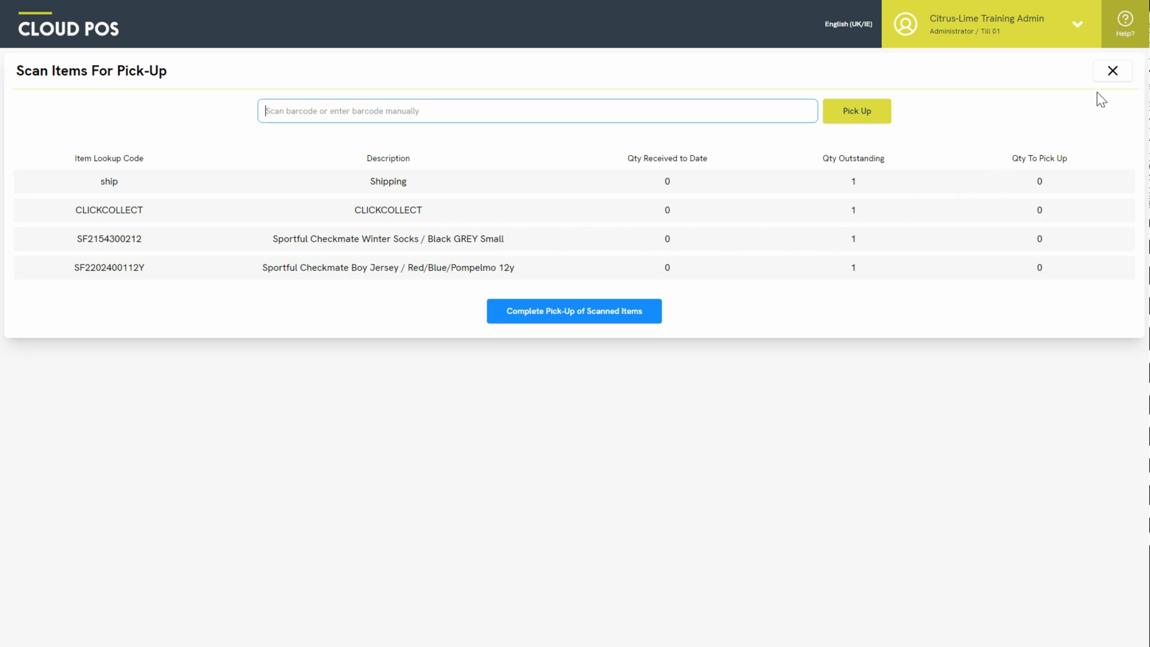
left_click(1113, 73)
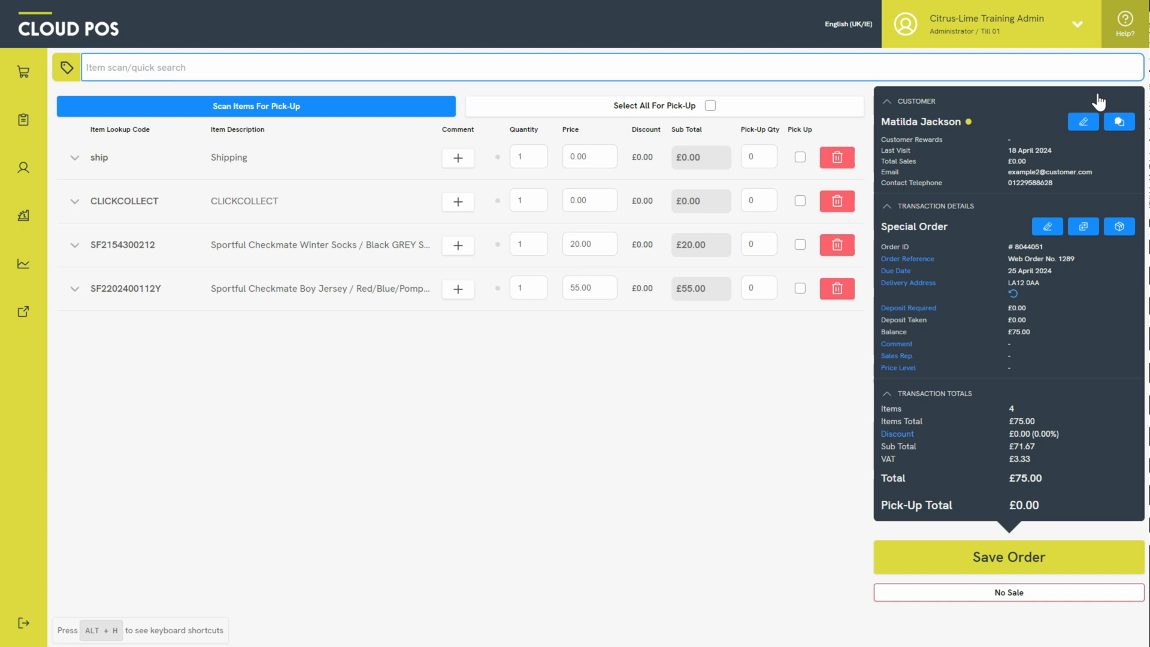
- Select all lines except the winter socks for pick-up (£55.00) and start tendering
left_click(800, 245)
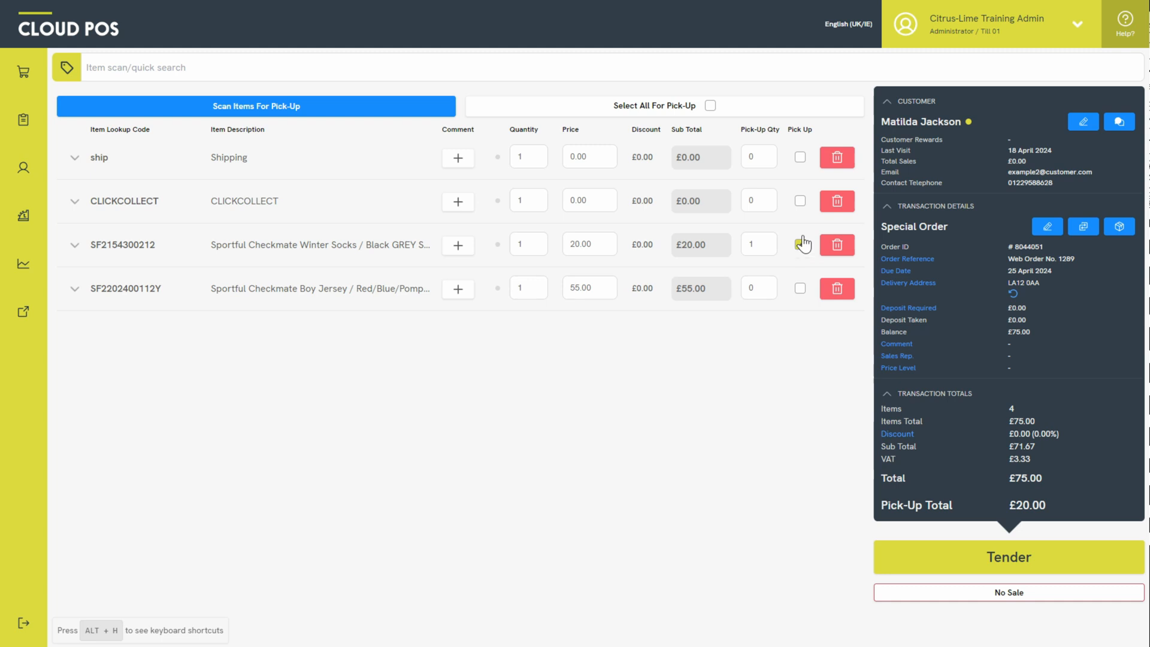
left_click(711, 107)
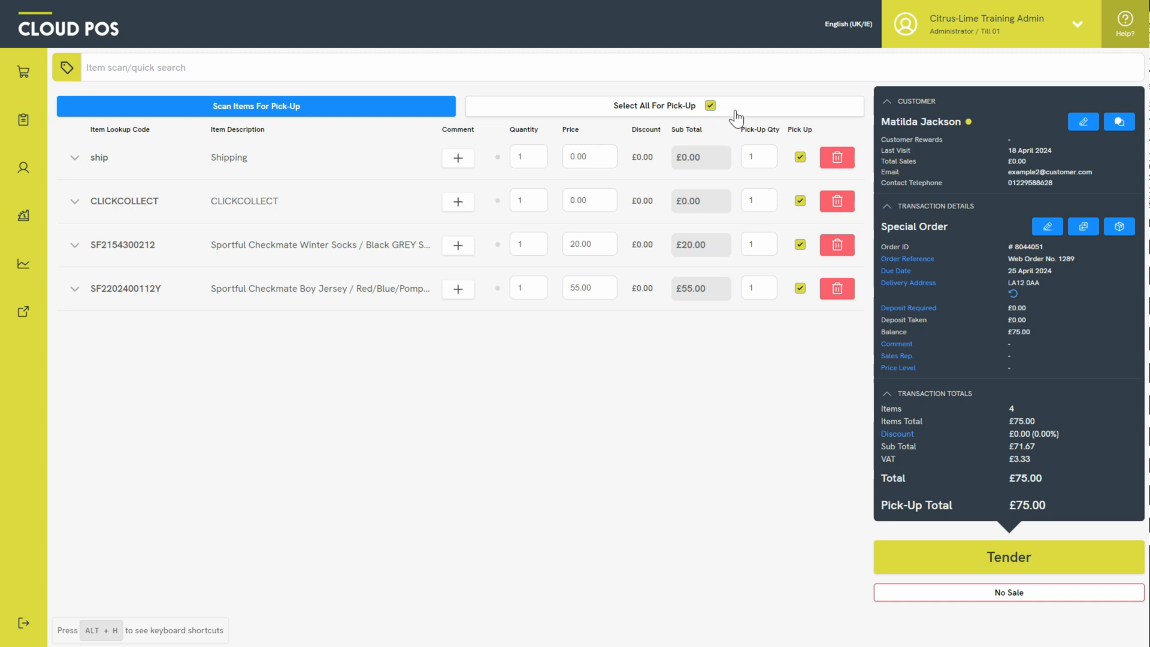
left_click(800, 244)
left_click(912, 563)
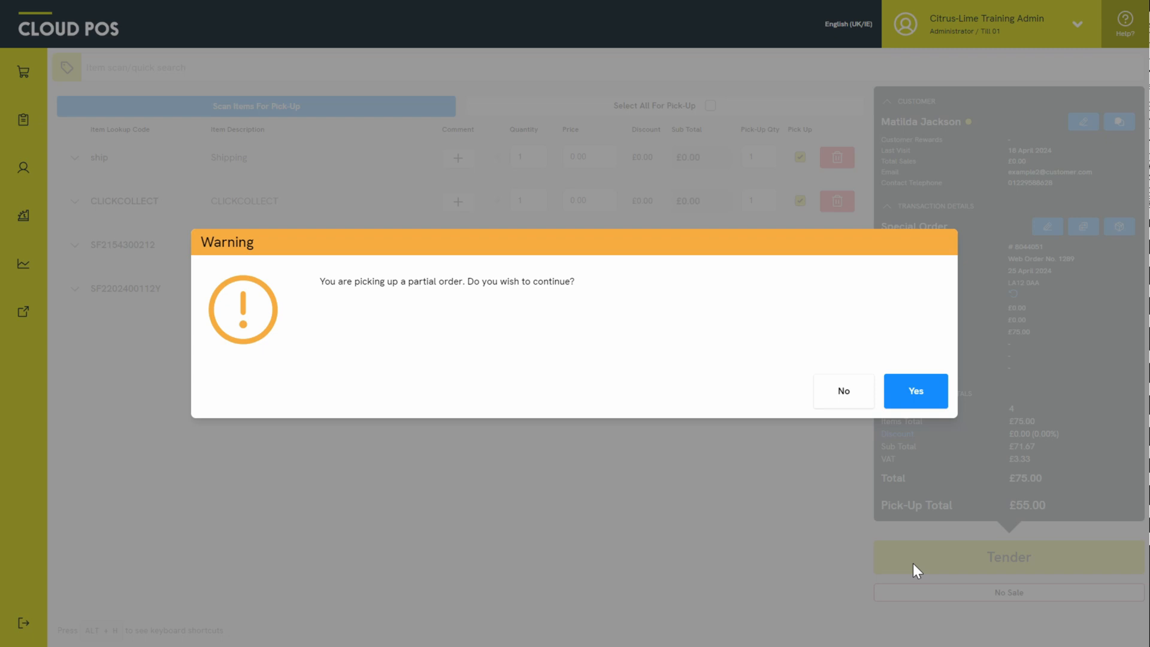
- Confirm the partial pick-up so £55 is tendered to Internet Order
left_click(915, 393)
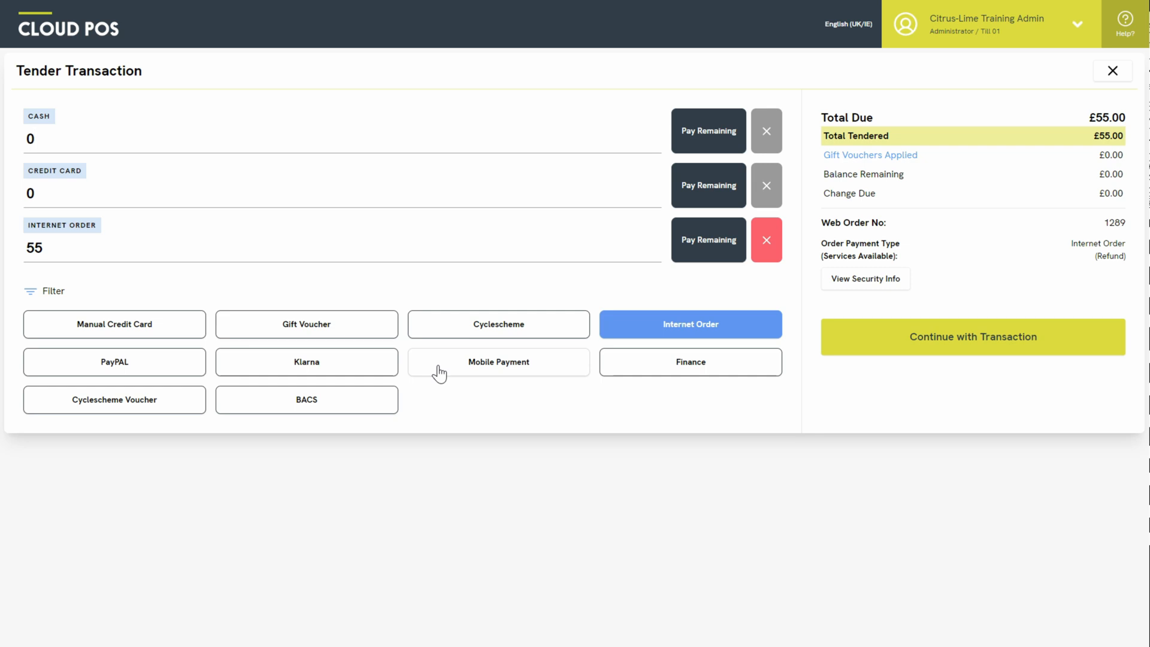
- Complete the transaction with customer receipt printing and cash drawer opening both turned off
left_click(879, 346)
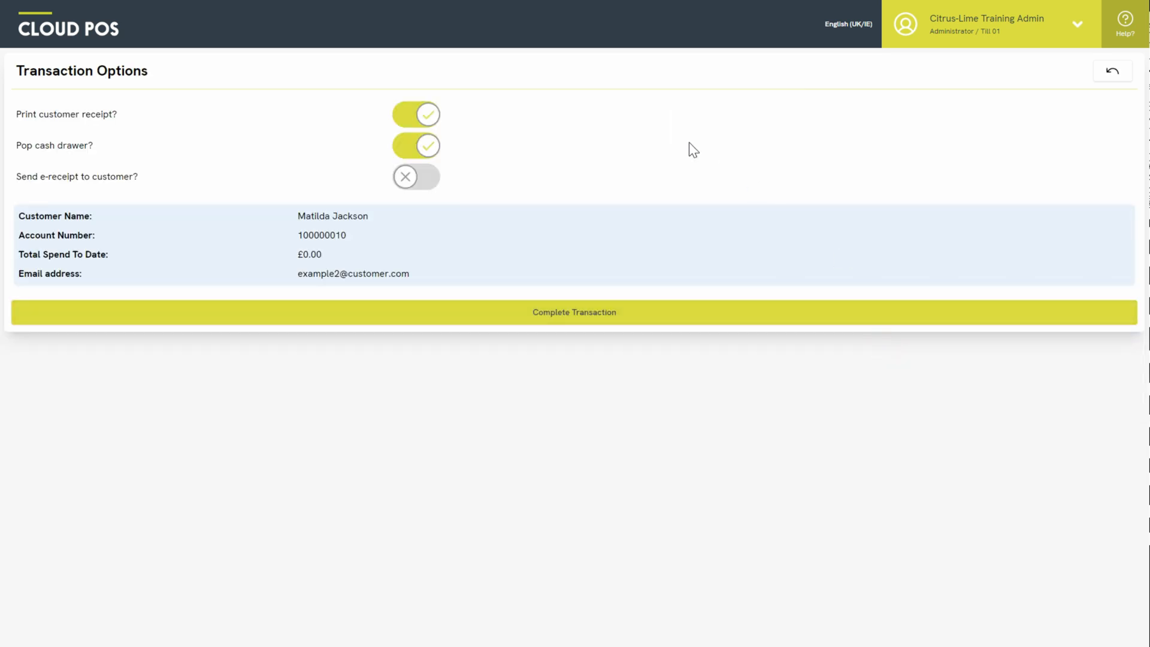
left_click(430, 114)
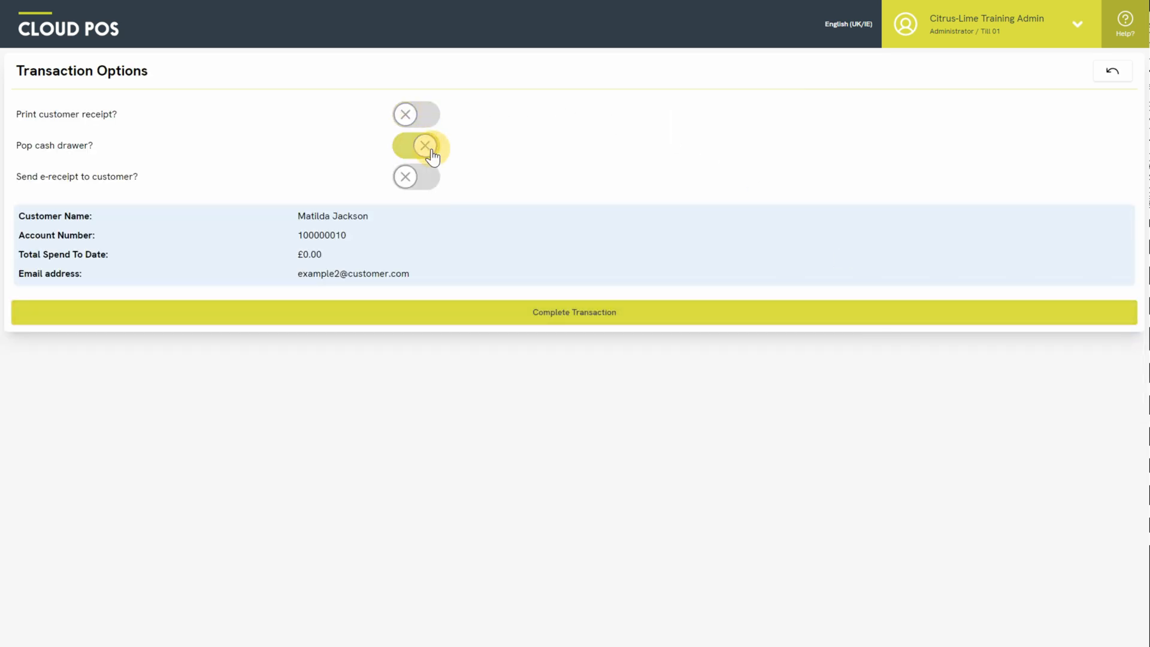
left_click(429, 146)
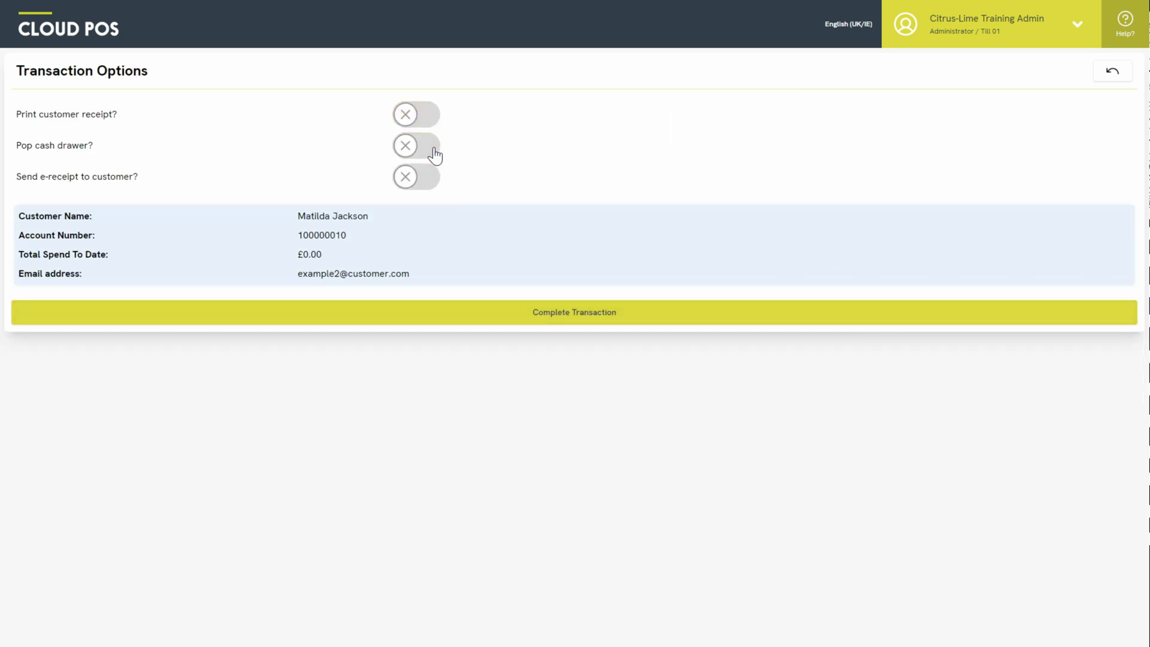
left_click(664, 315)
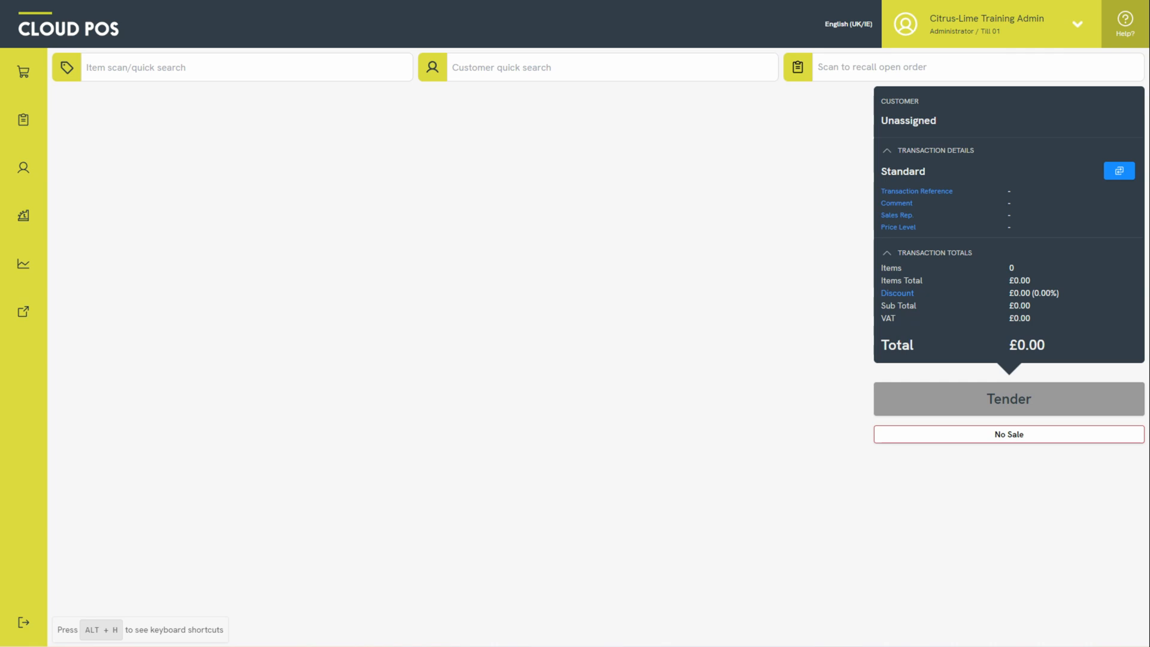
- Recall the £214.99 web order from the open orders list and dismiss the pick-up scan screen
left_click(799, 67)
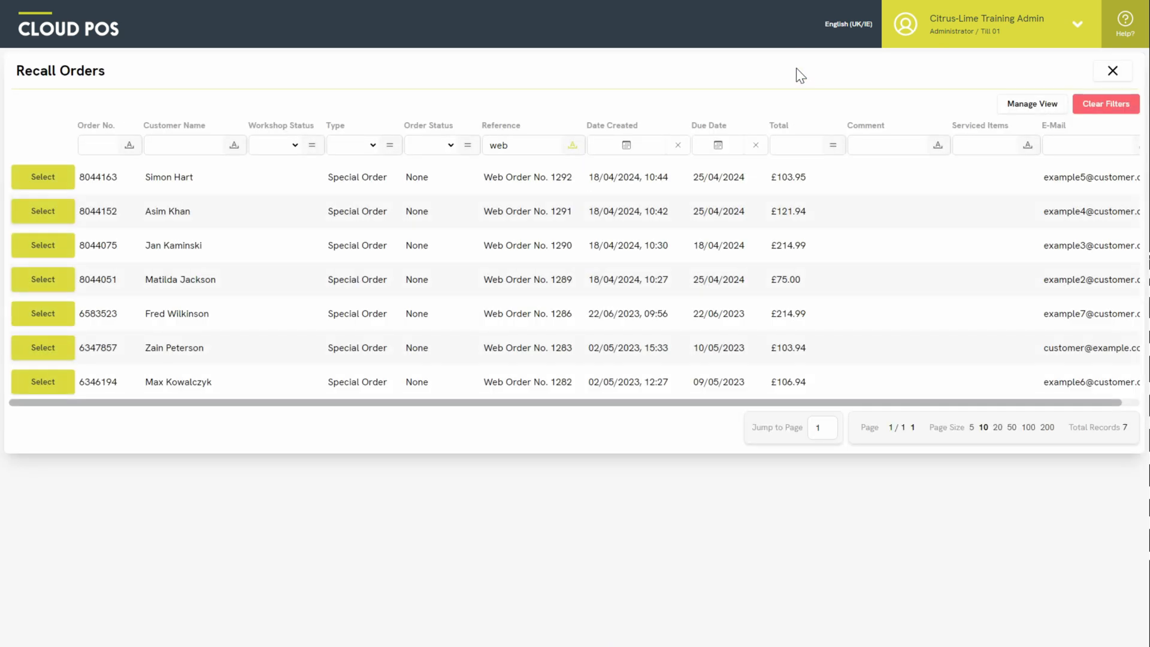
left_click(56, 245)
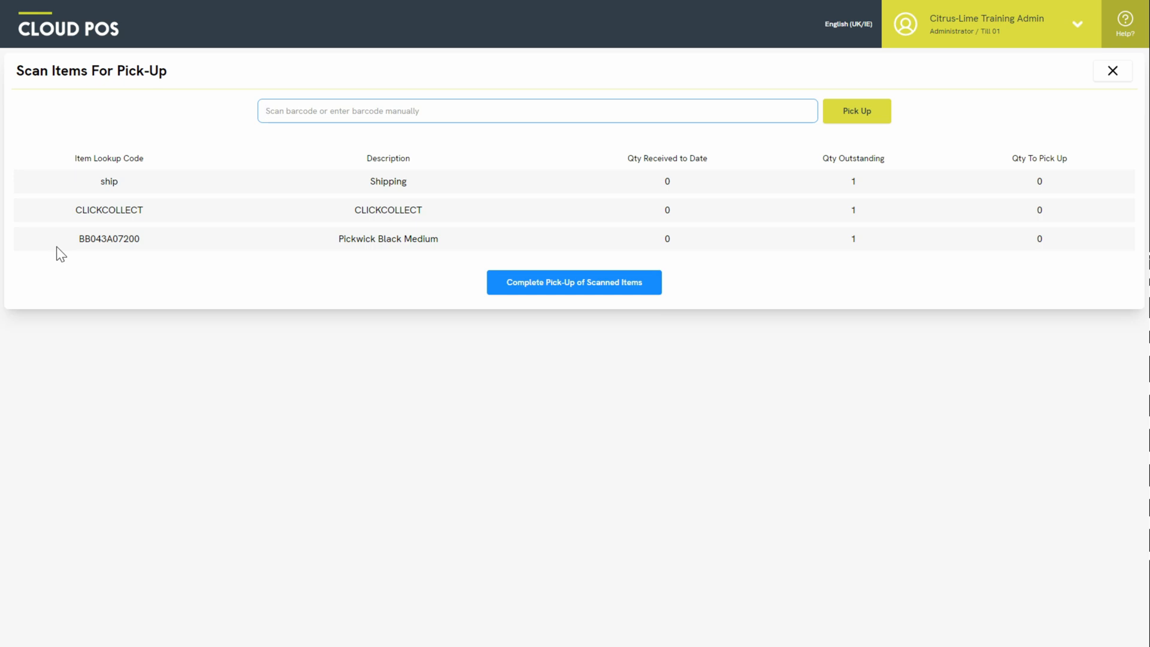
left_click(1109, 72)
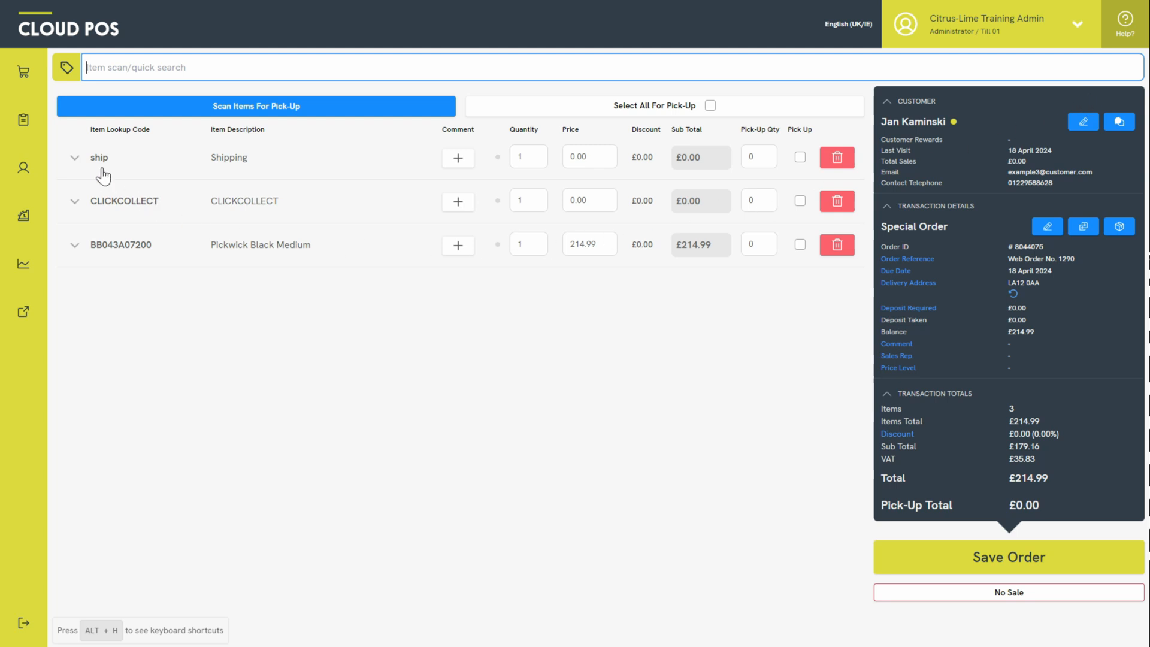
- Apply Remove All Items and Tender from the Customer Orders options and confirm with Yes
left_click(41, 127)
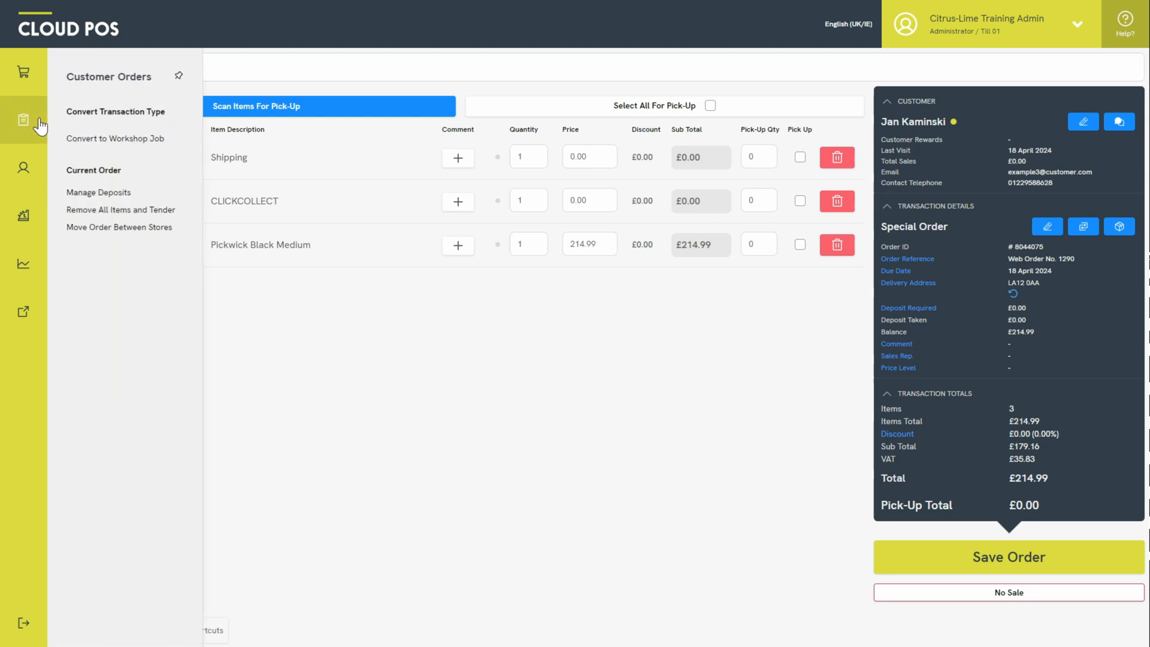
left_click(129, 211)
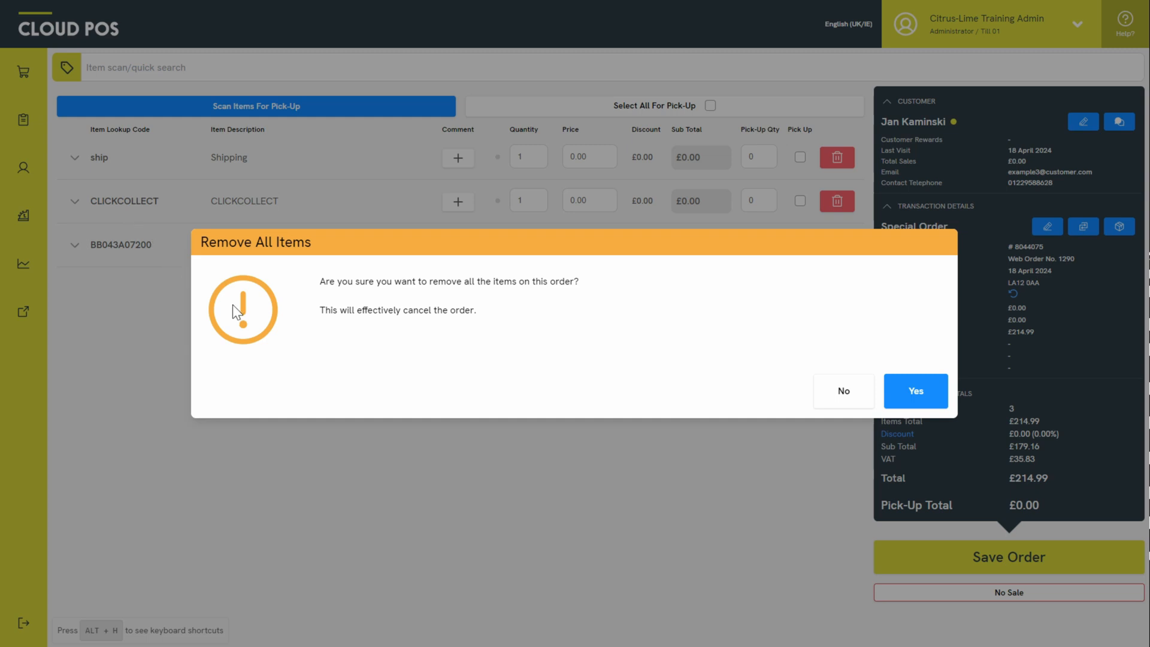
left_click(914, 392)
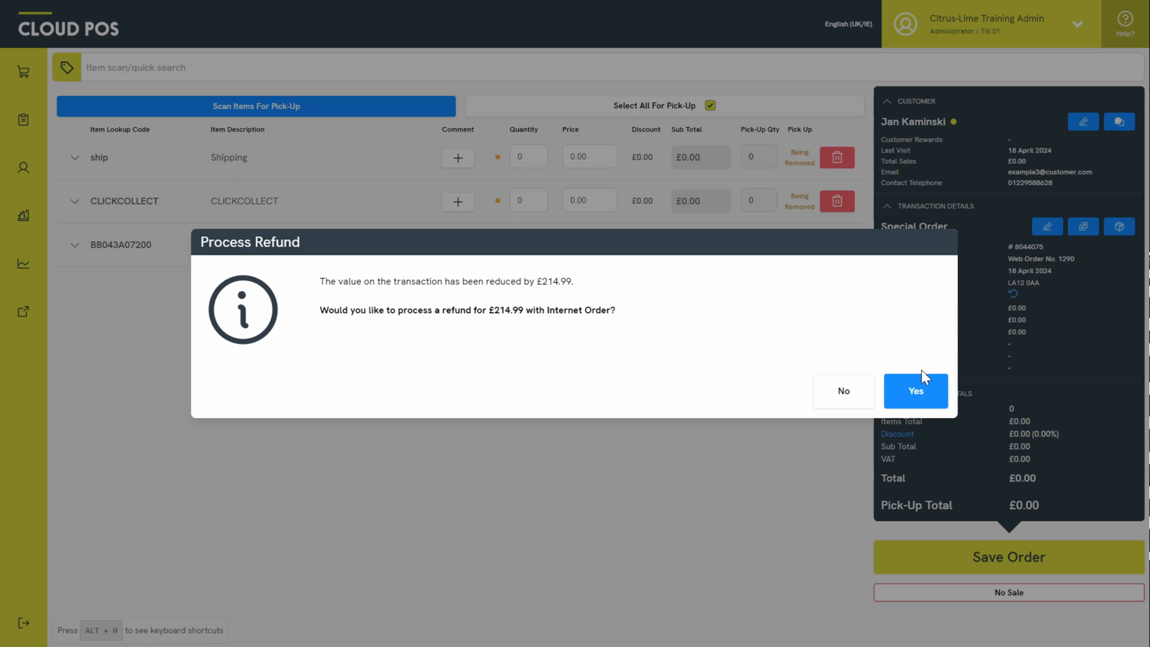
- Confirm the £214.99 refund to Internet Order
left_click(915, 393)
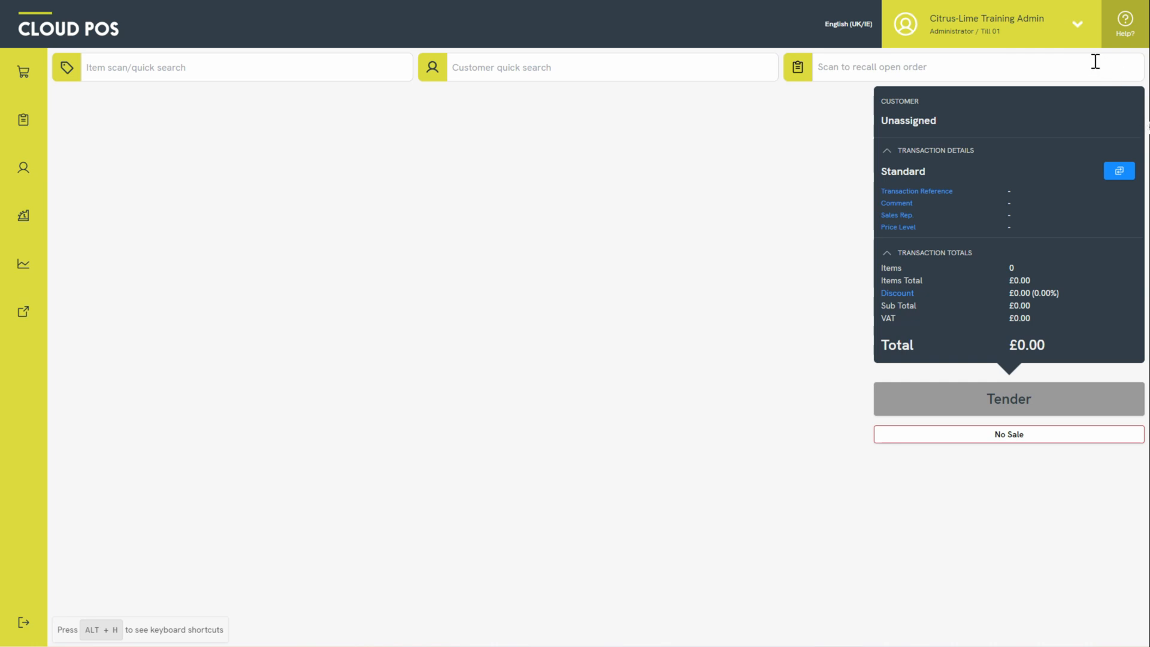
- Recall the £121.94 web order by its order number, delete the Camelbak line and confirm the £18.00 refund
left_click(1061, 62)
type("%ord%102")
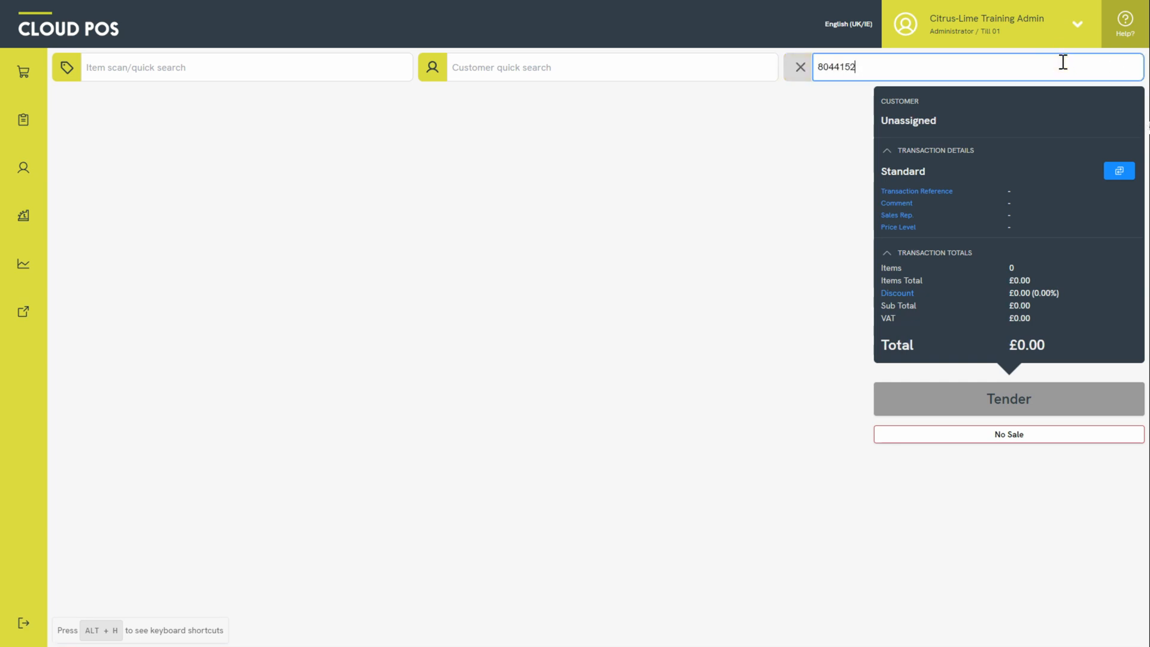
key("Return")
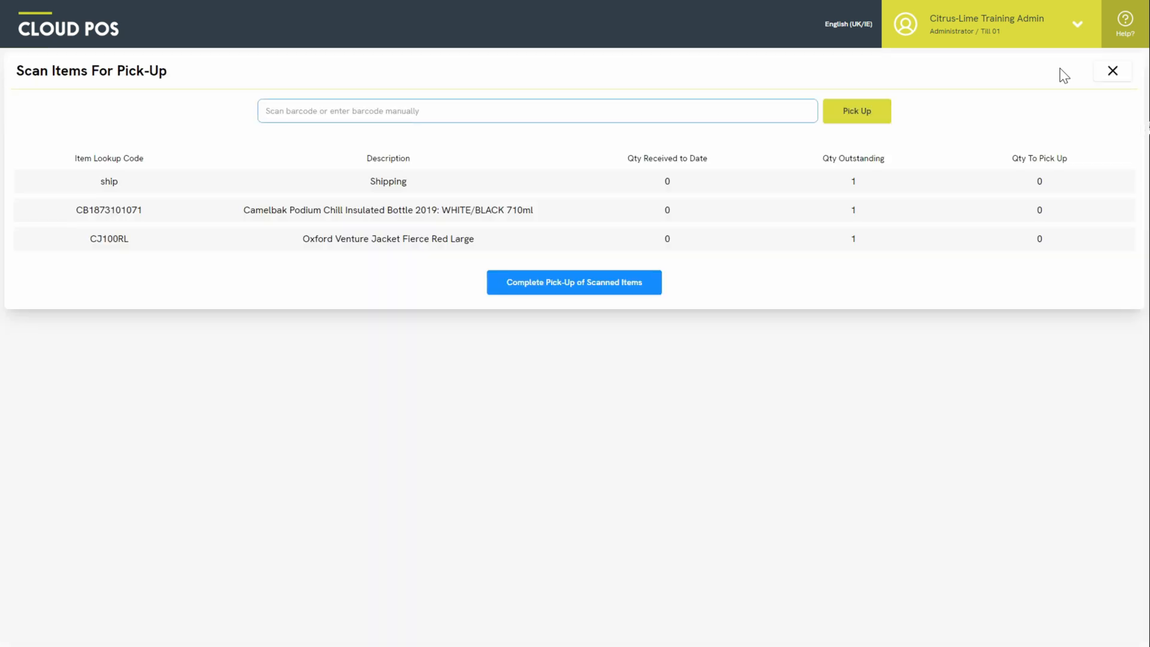
left_click(1110, 71)
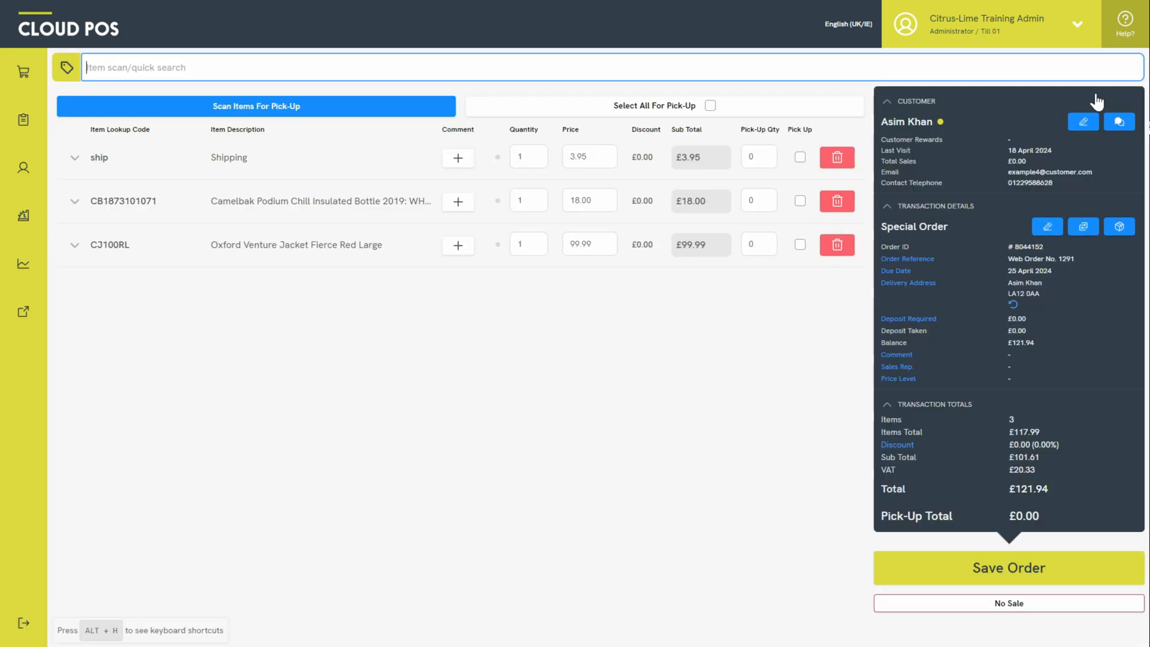
left_click(837, 201)
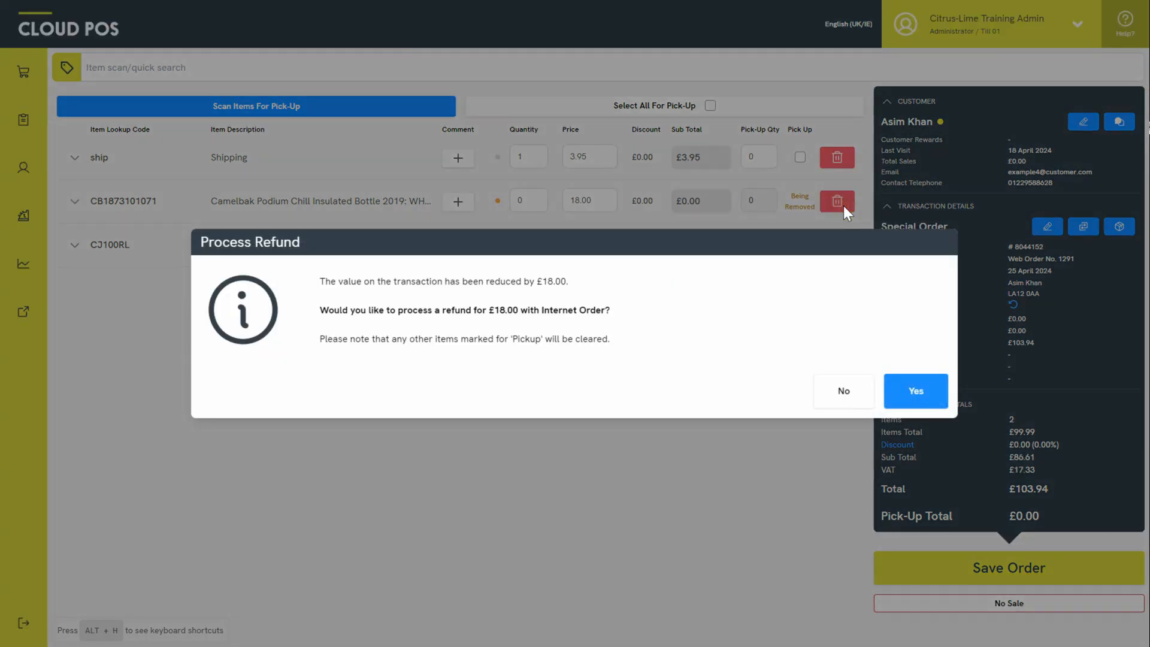
left_click(914, 392)
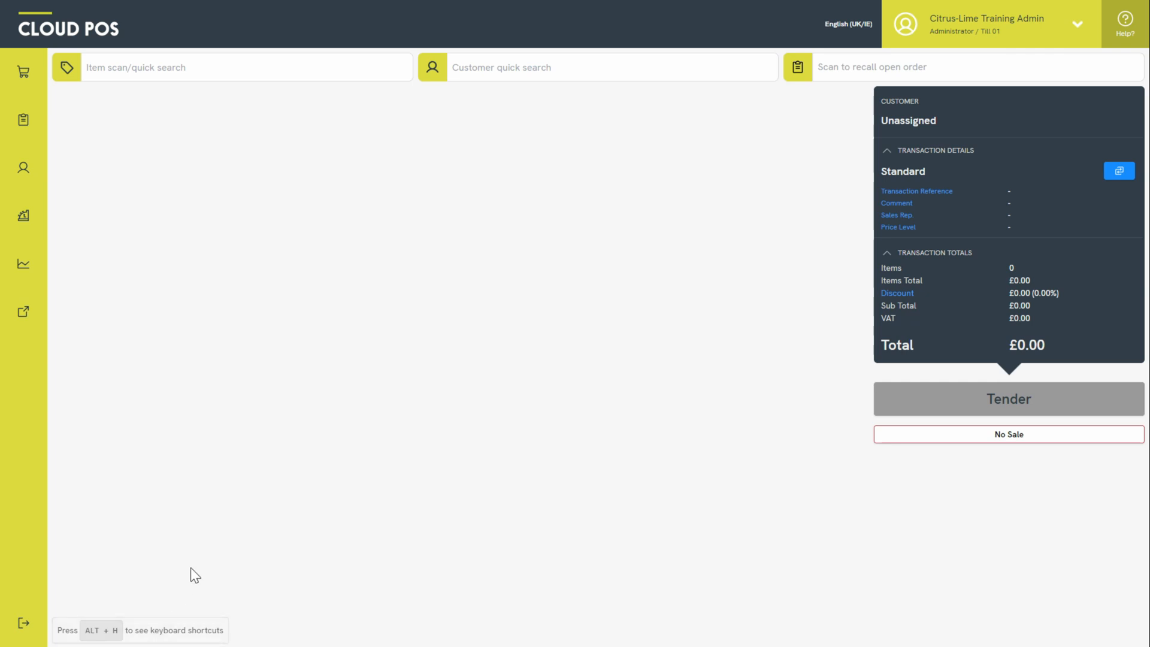
- Start a Return Transaction from Sales and Returns and search past transactions
left_click(38, 81)
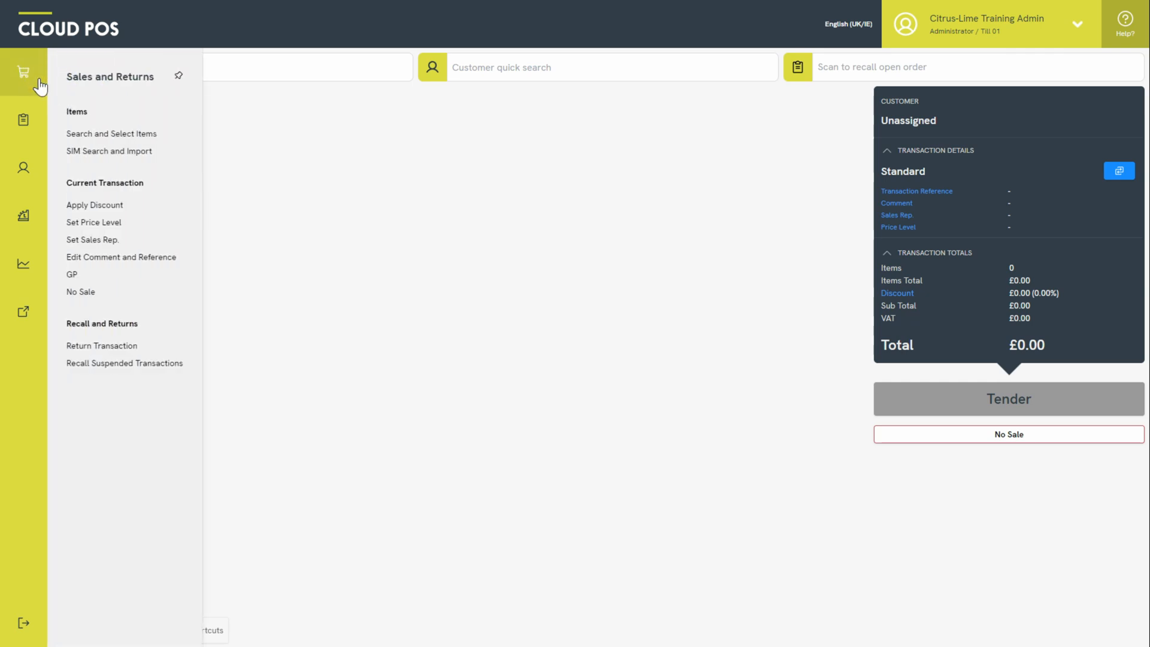
left_click(108, 347)
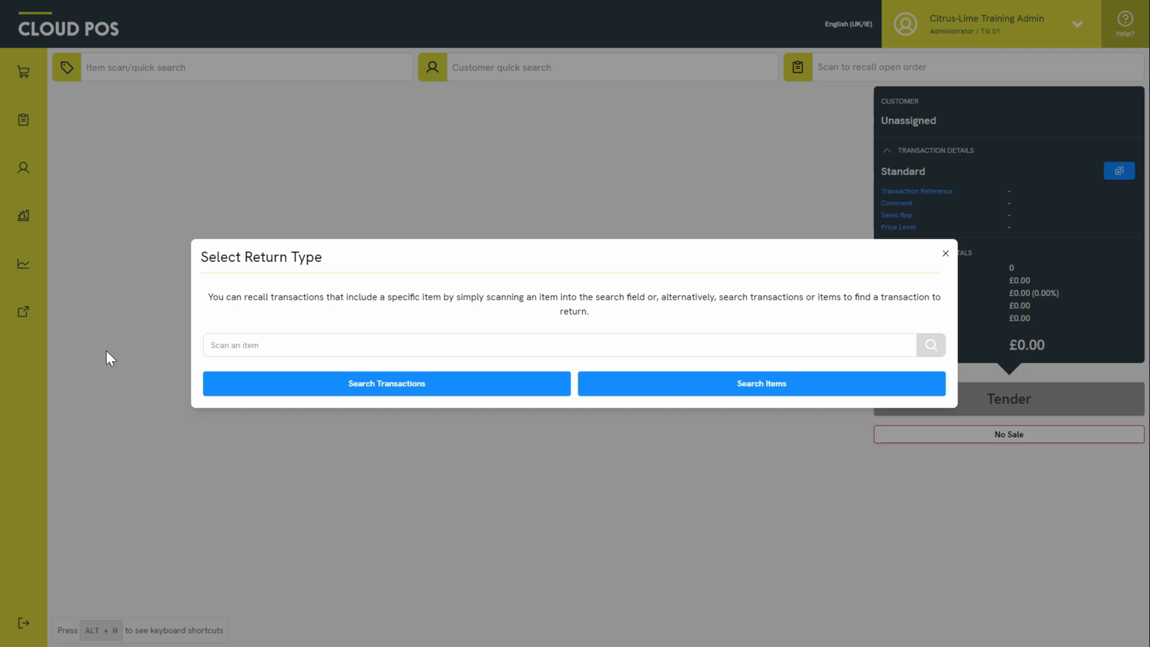
left_click(246, 345)
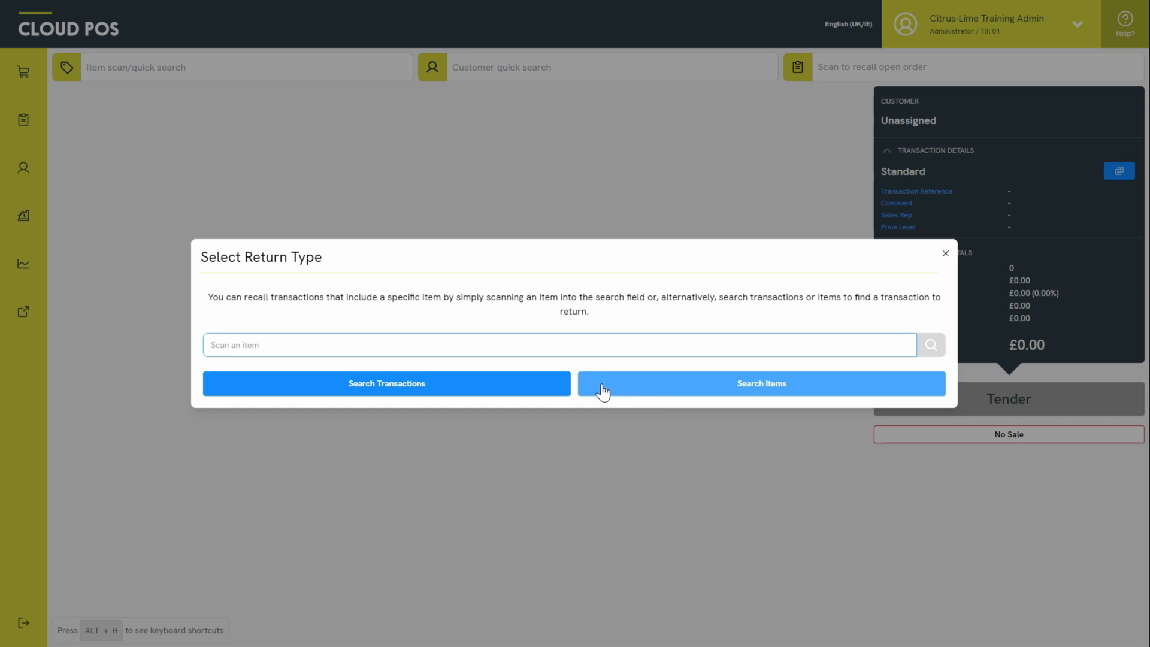
left_click(495, 386)
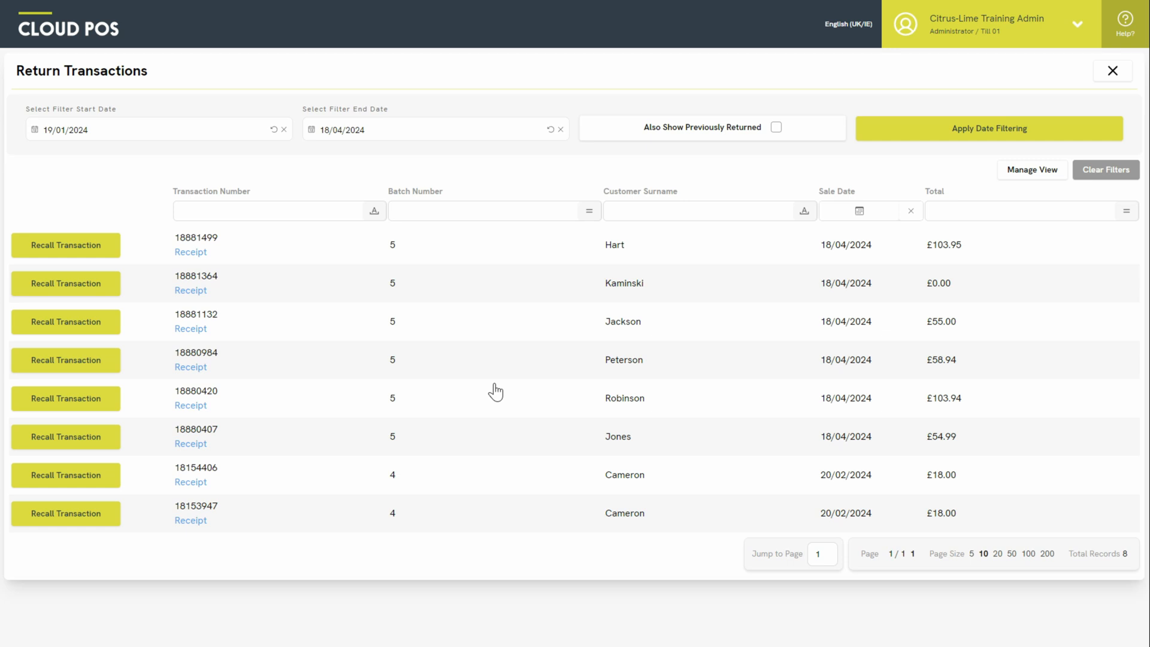
- Filter transactions by the customer's surname and recall the matching £103.95 sale for return
left_click(656, 207)
type("hart")
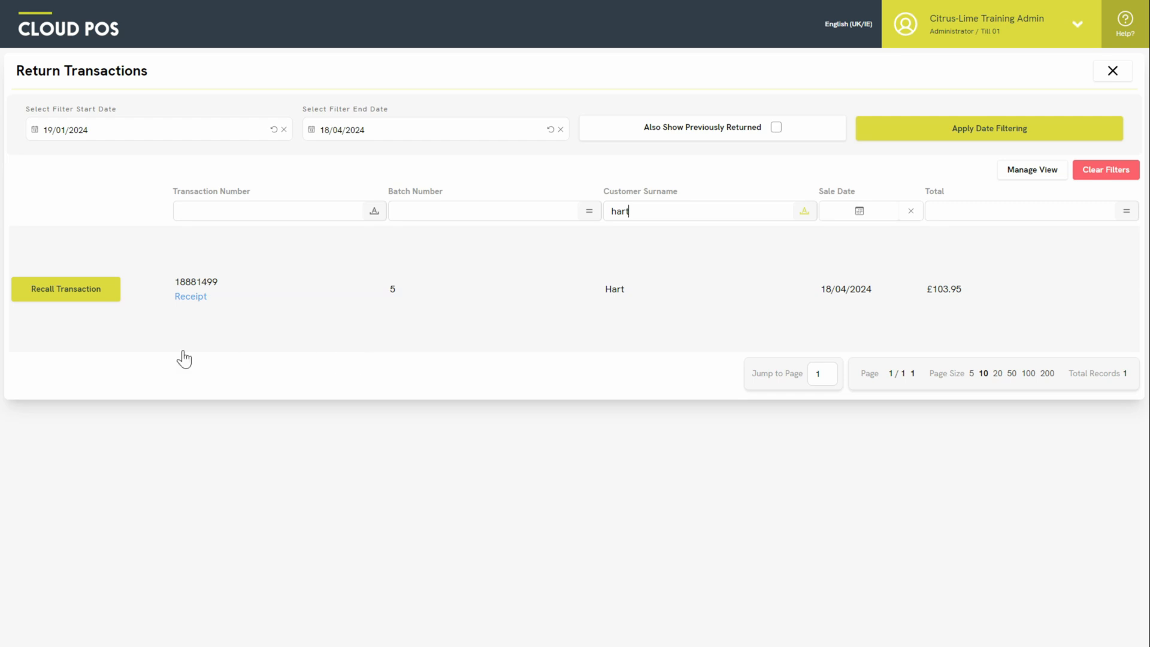
left_click(106, 296)
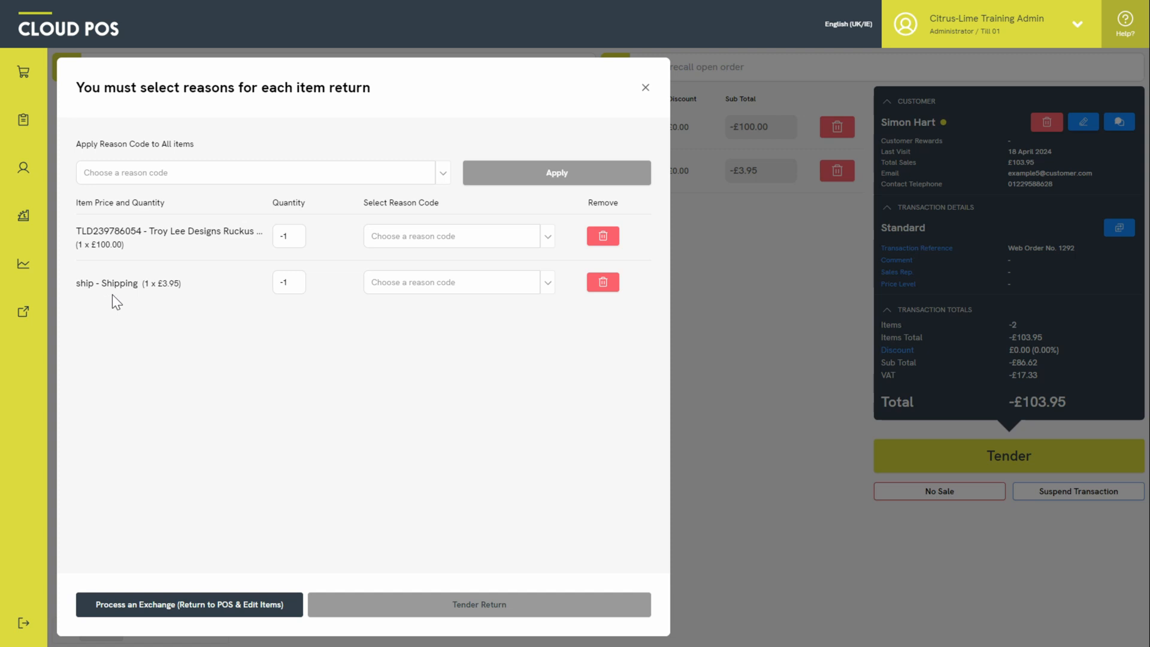
- Apply reason 'Item Incorrect / wrong size' to all returned items and drop the shipping line
left_click(443, 173)
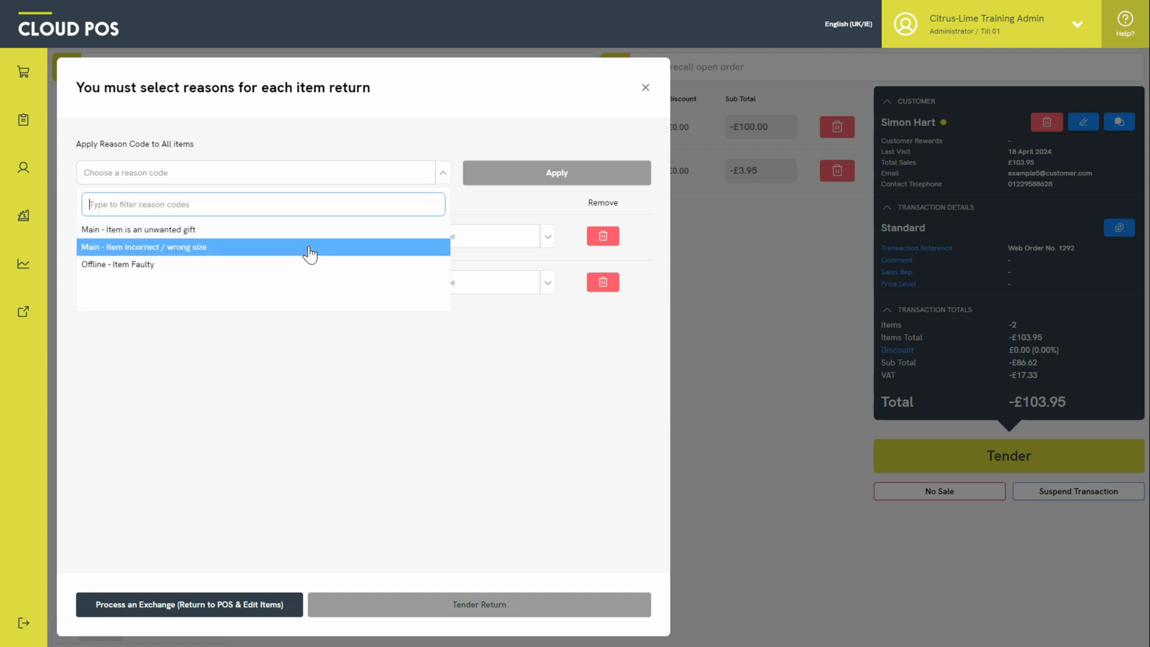
left_click(309, 254)
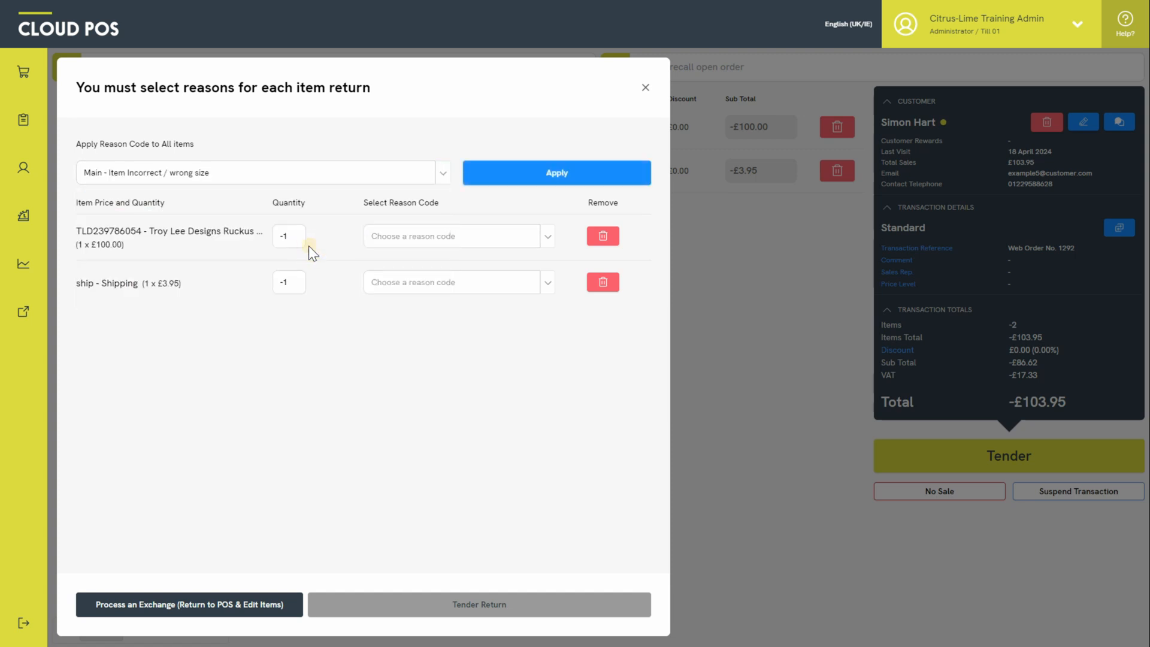
left_click(503, 180)
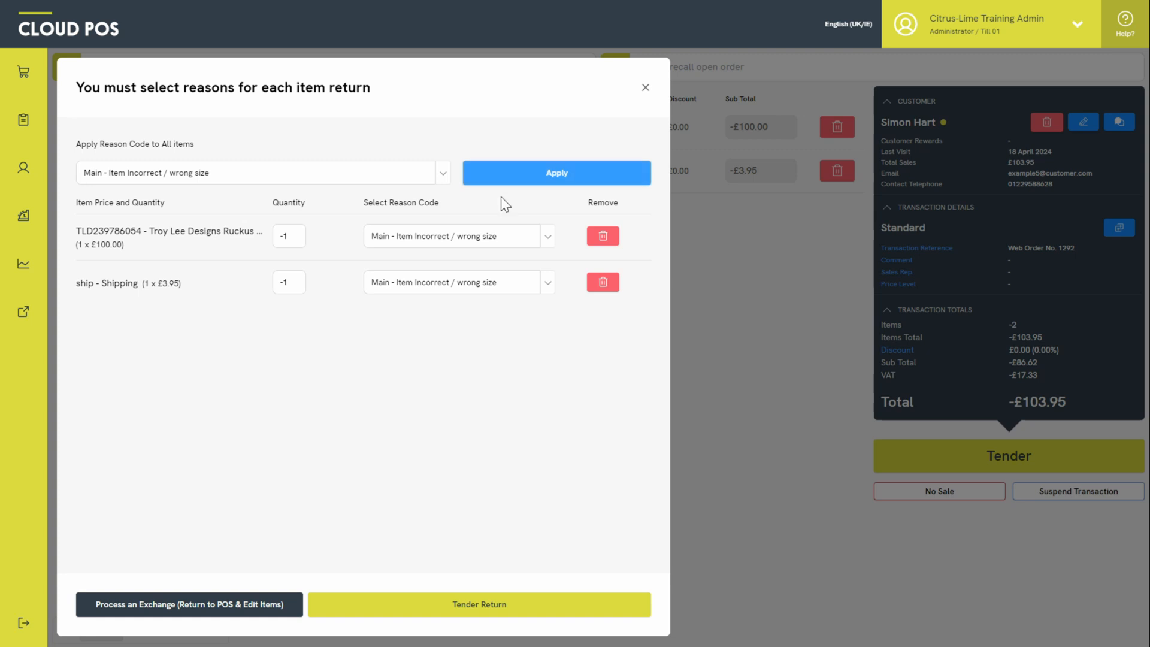
left_click(603, 282)
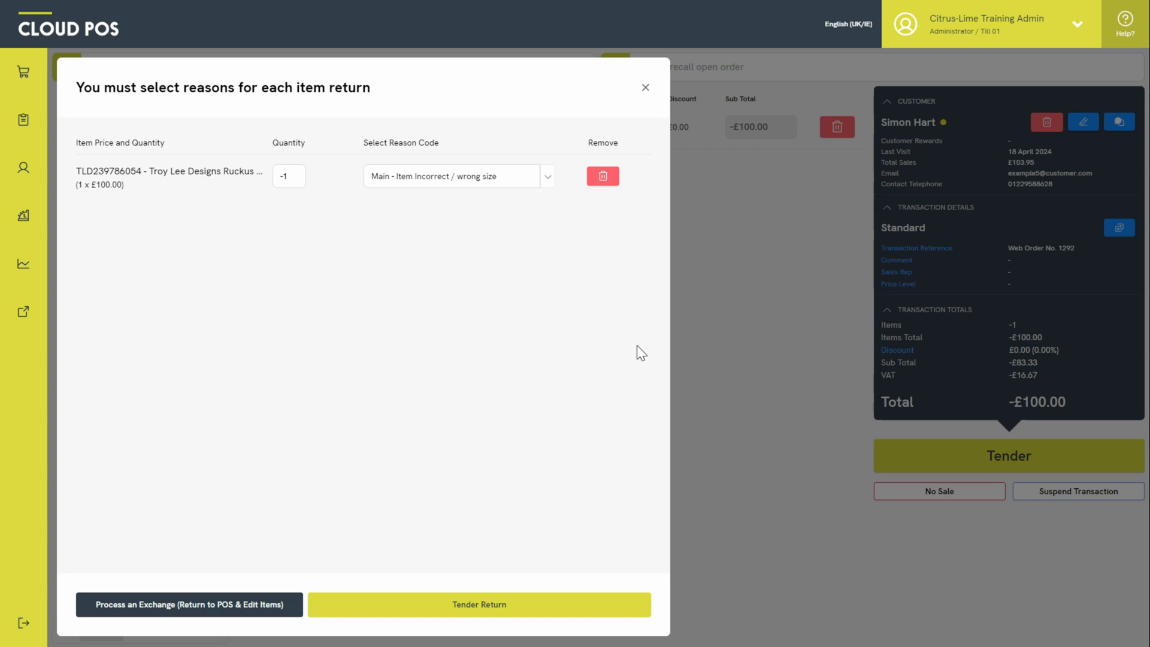
- Tender the £100.00 return entirely to Internet Order via Refund Remaining and continue
left_click(571, 617)
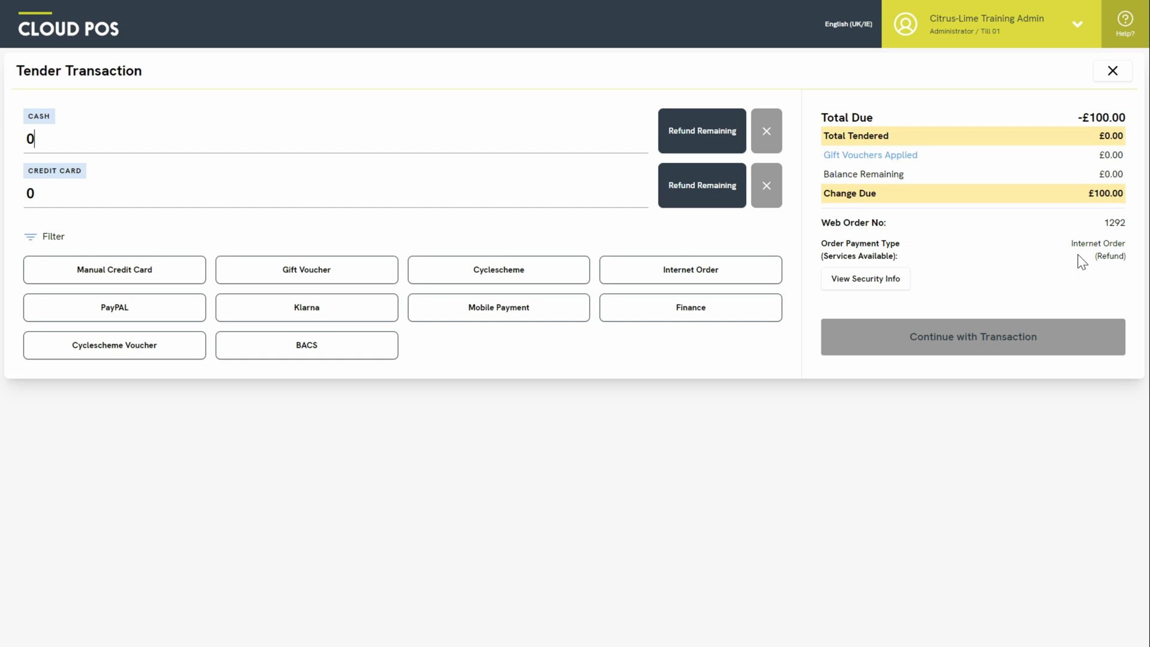
left_click(740, 269)
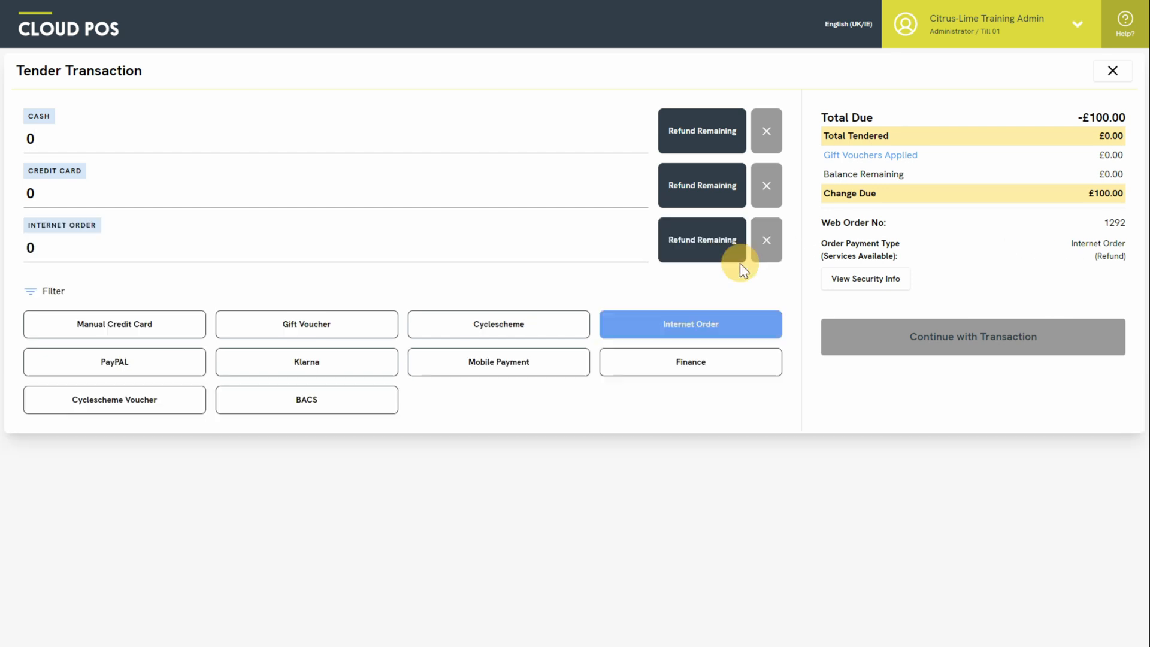
left_click(679, 255)
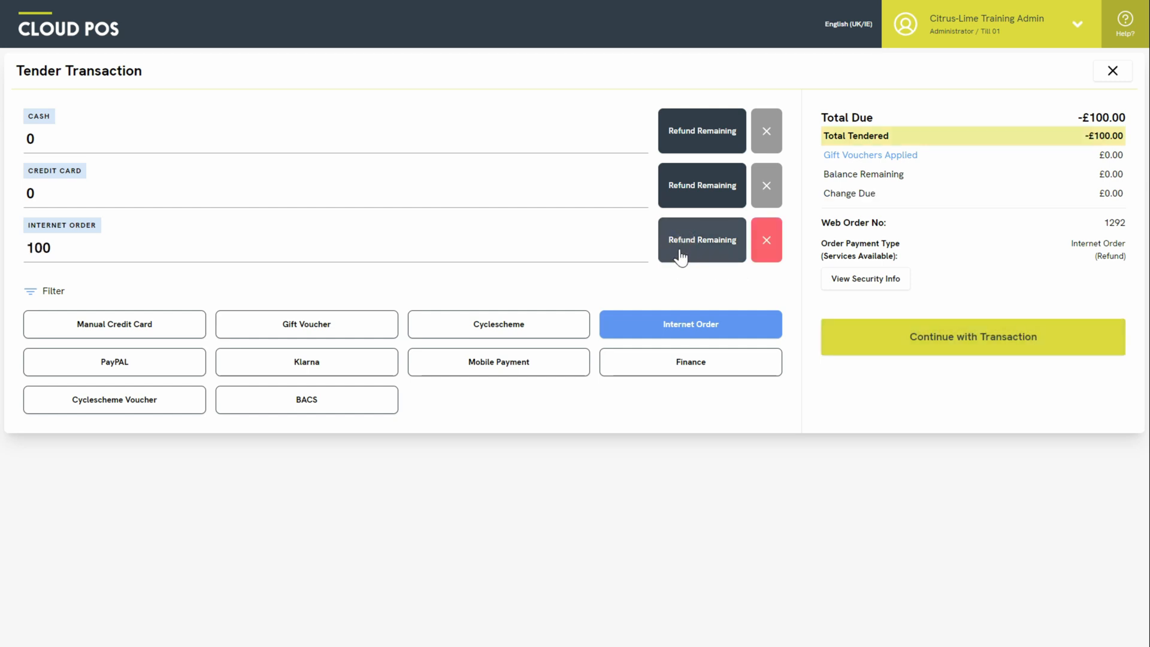
left_click(857, 338)
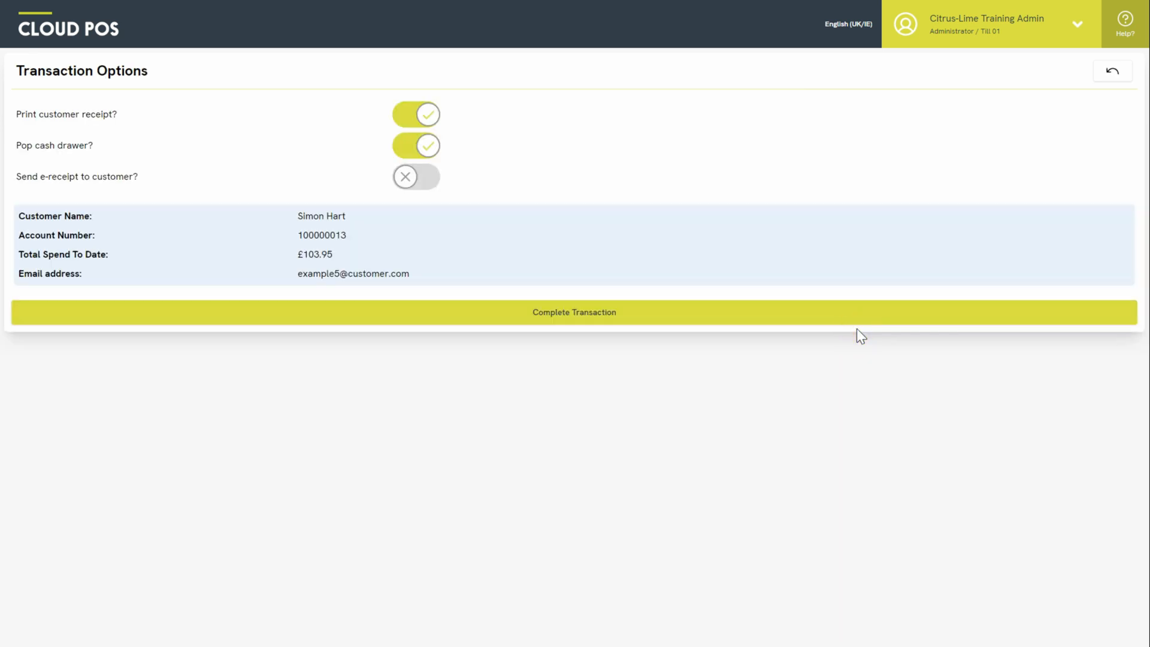
- Turn off receipt printing and cash drawer pop, complete the £100 refund, and return to POS
left_click(428, 120)
left_click(426, 147)
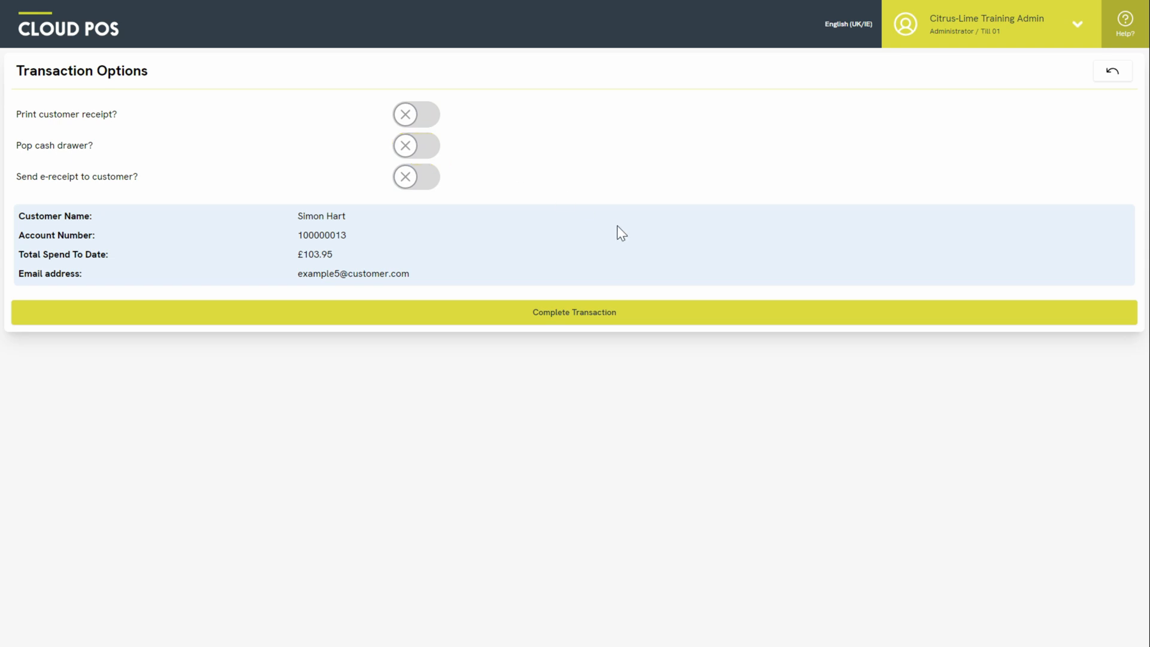
left_click(633, 316)
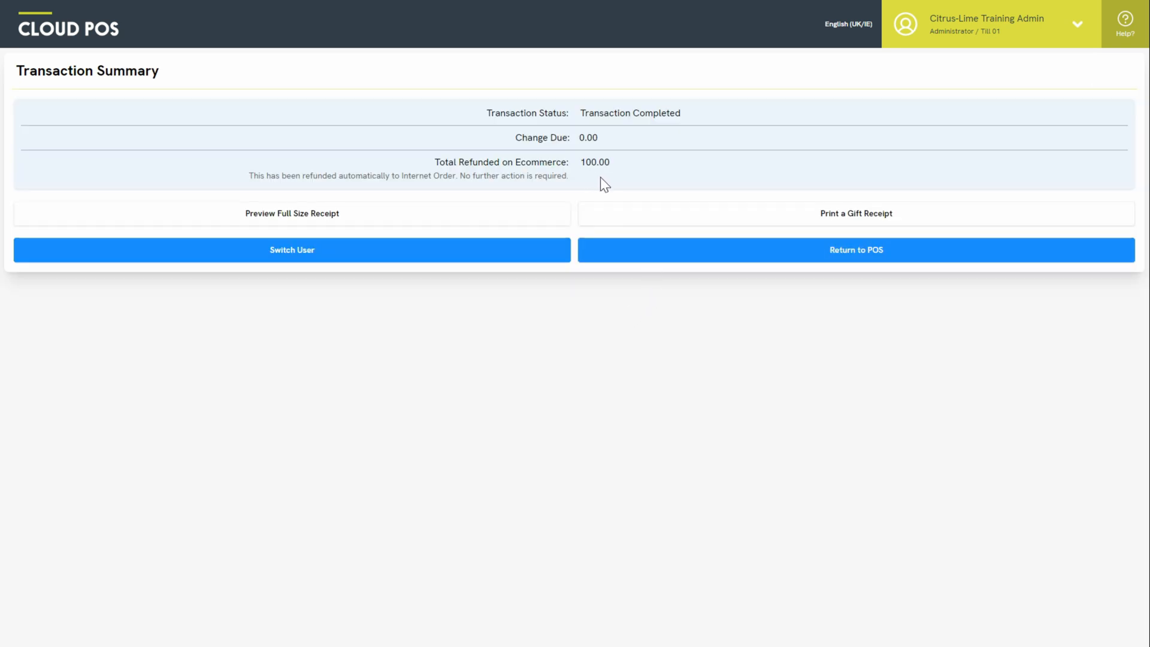
left_click(743, 248)
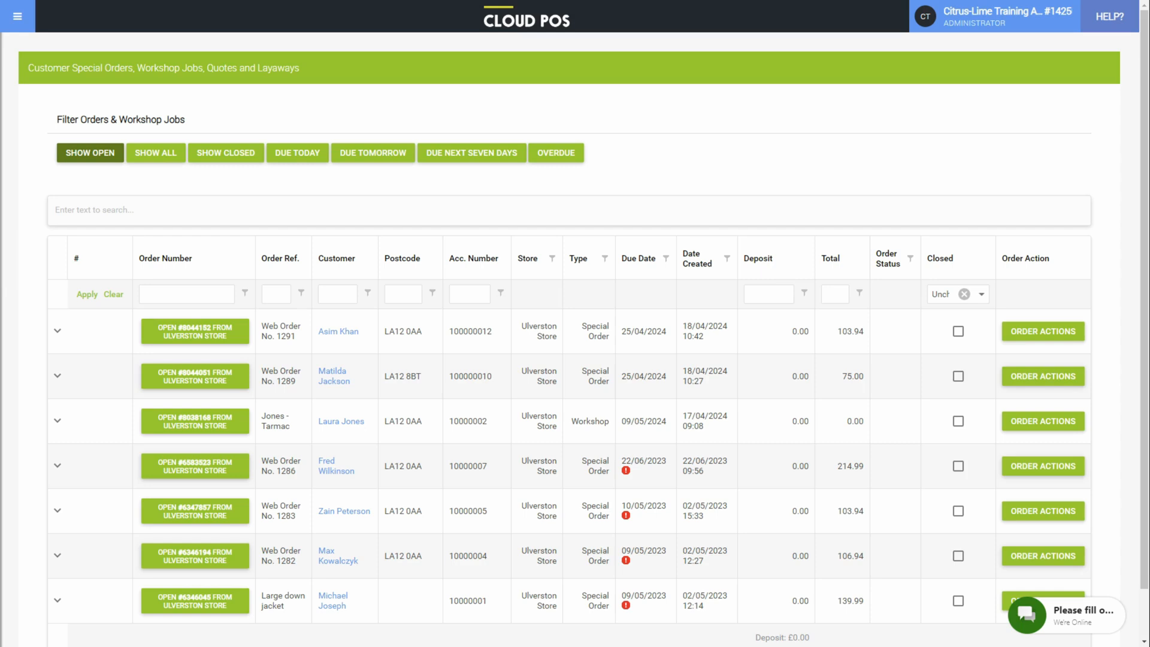
- Open Customer Orders Stock Detail from the Back Office menu with non-inventory products hidden
left_click(19, 22)
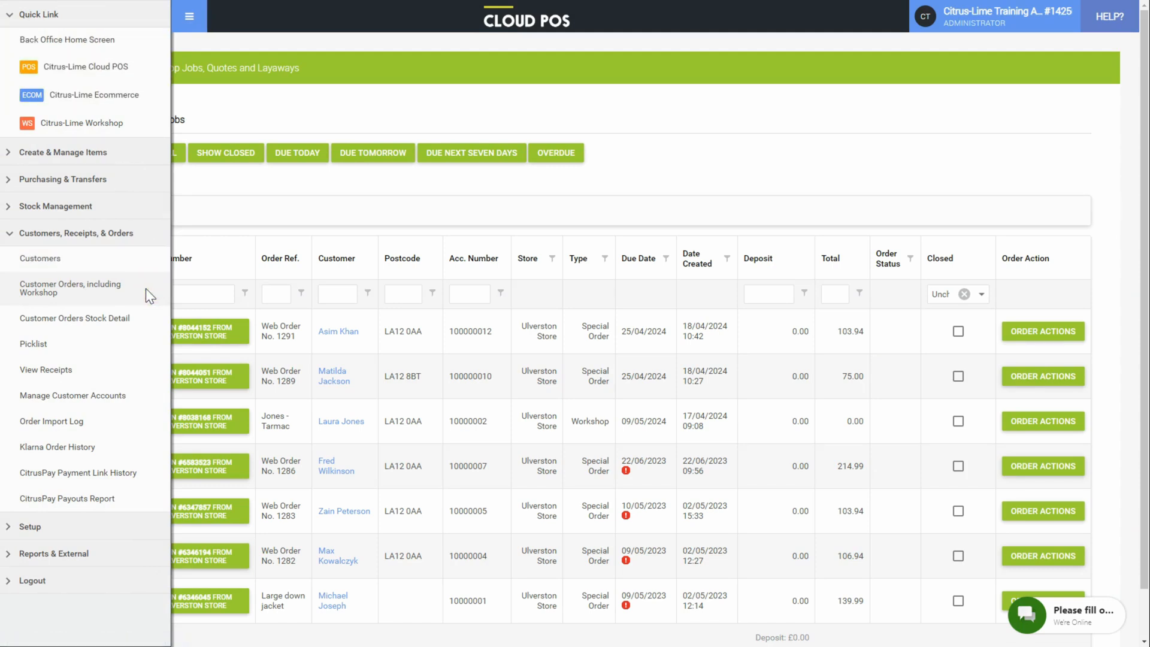
left_click(196, 15)
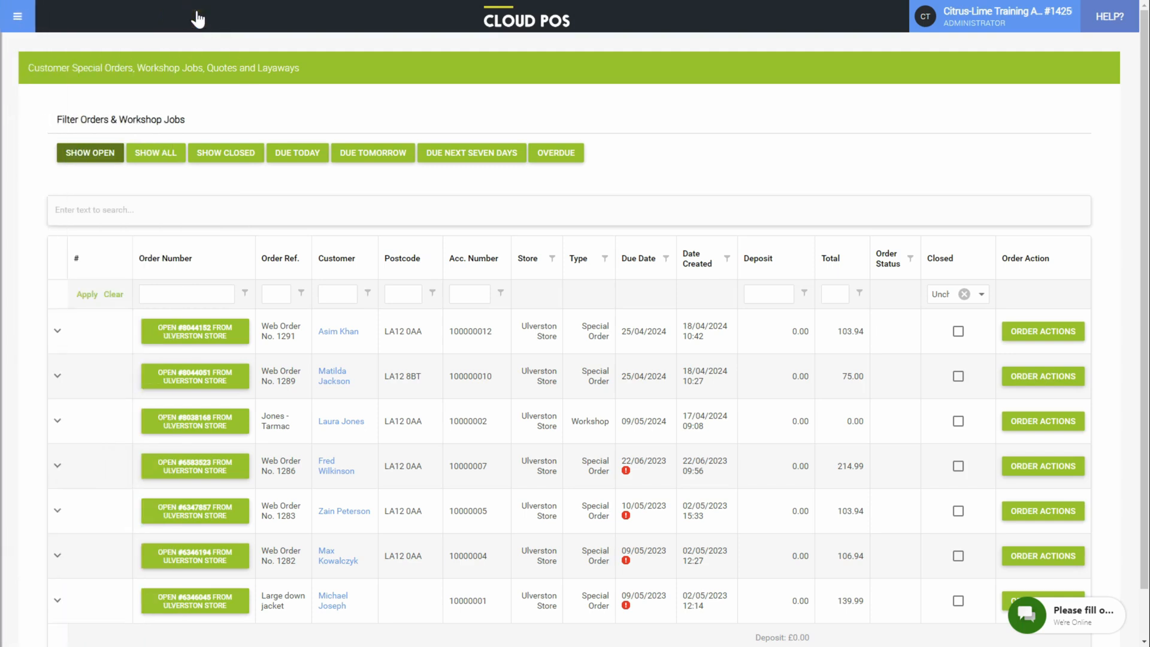
left_click(17, 22)
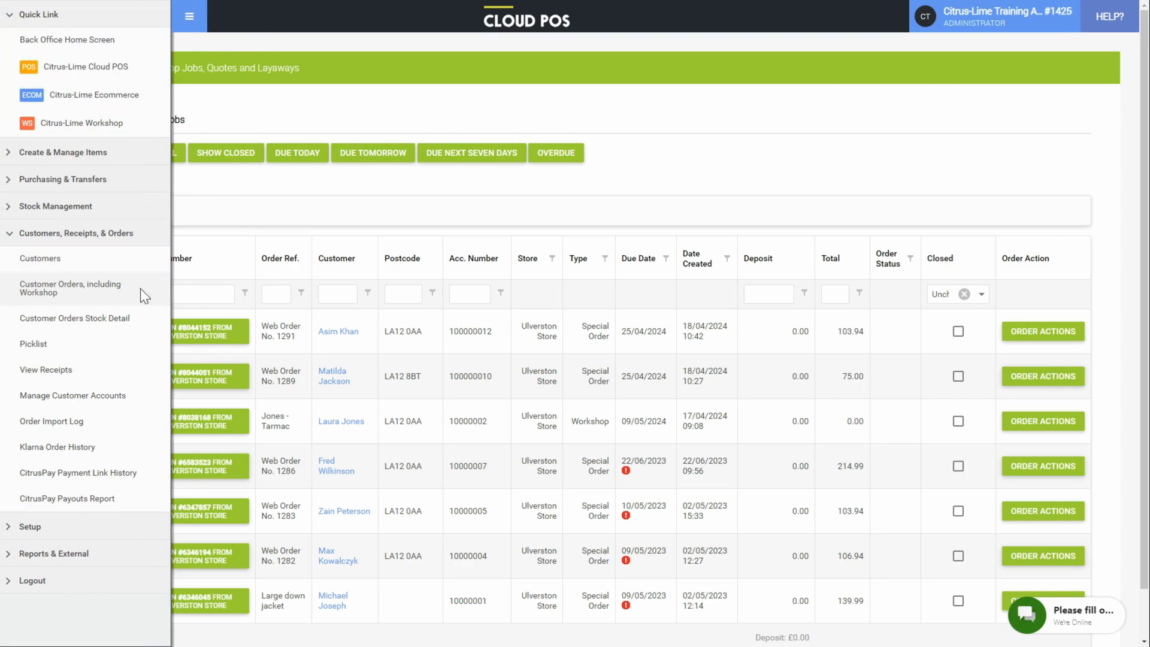
left_click(74, 318)
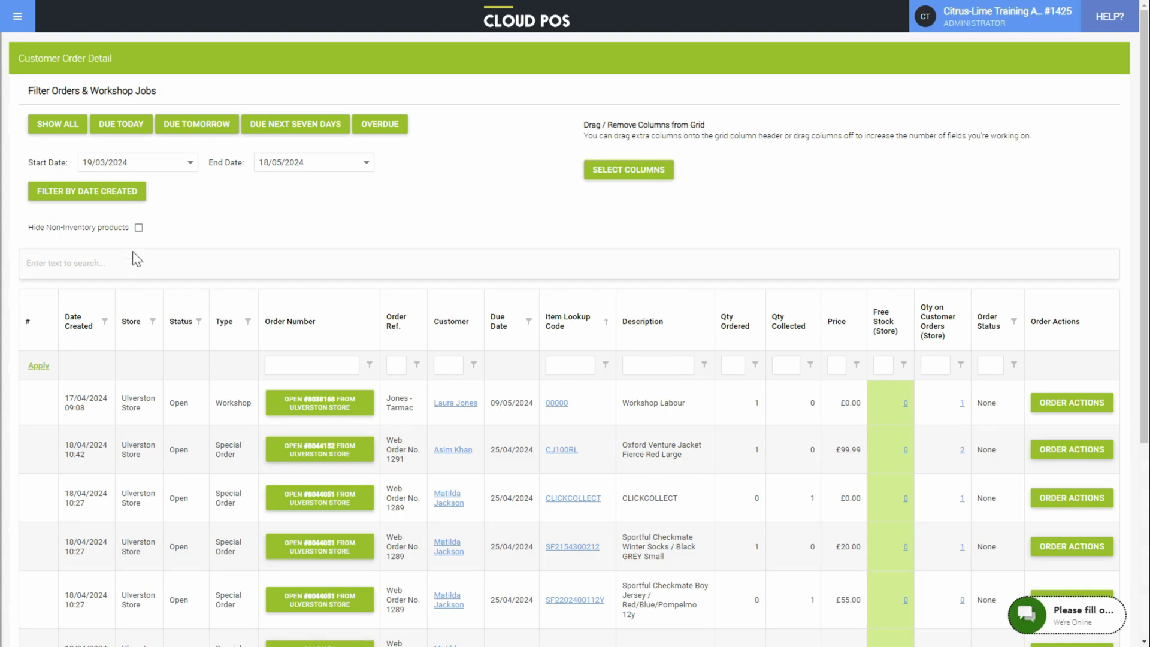
left_click(138, 227)
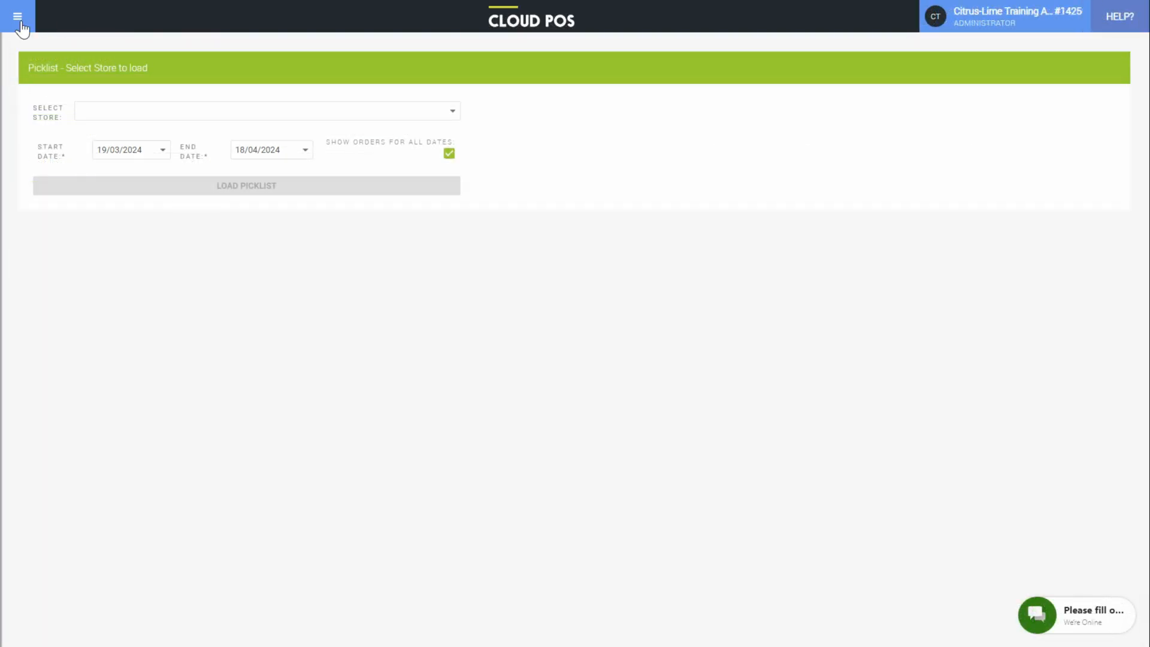
- Select 'Ulverston Store; 6 Open Orders' as the store and load its picklist
left_click(20, 23)
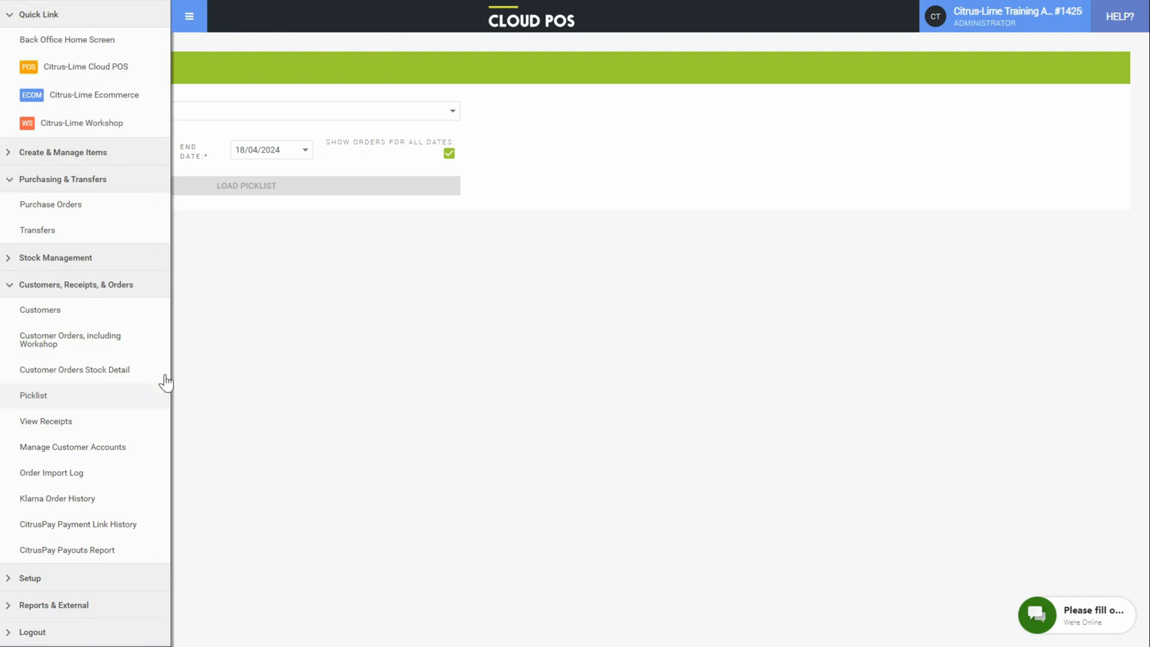
left_click(194, 22)
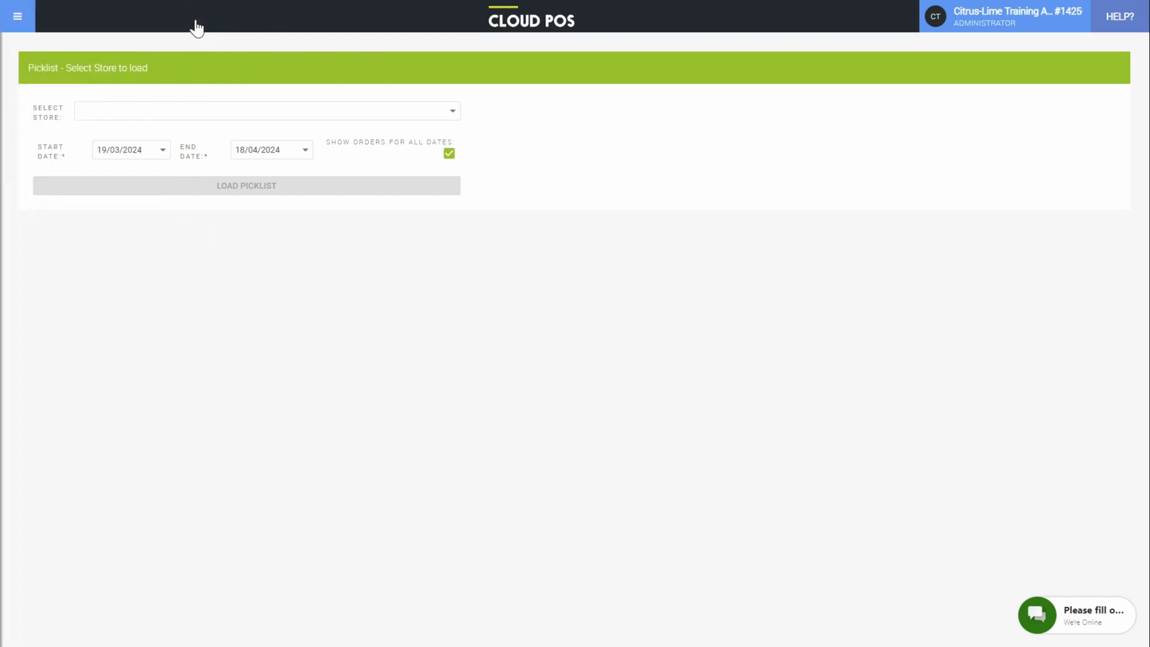
left_click(205, 111)
left_click(201, 130)
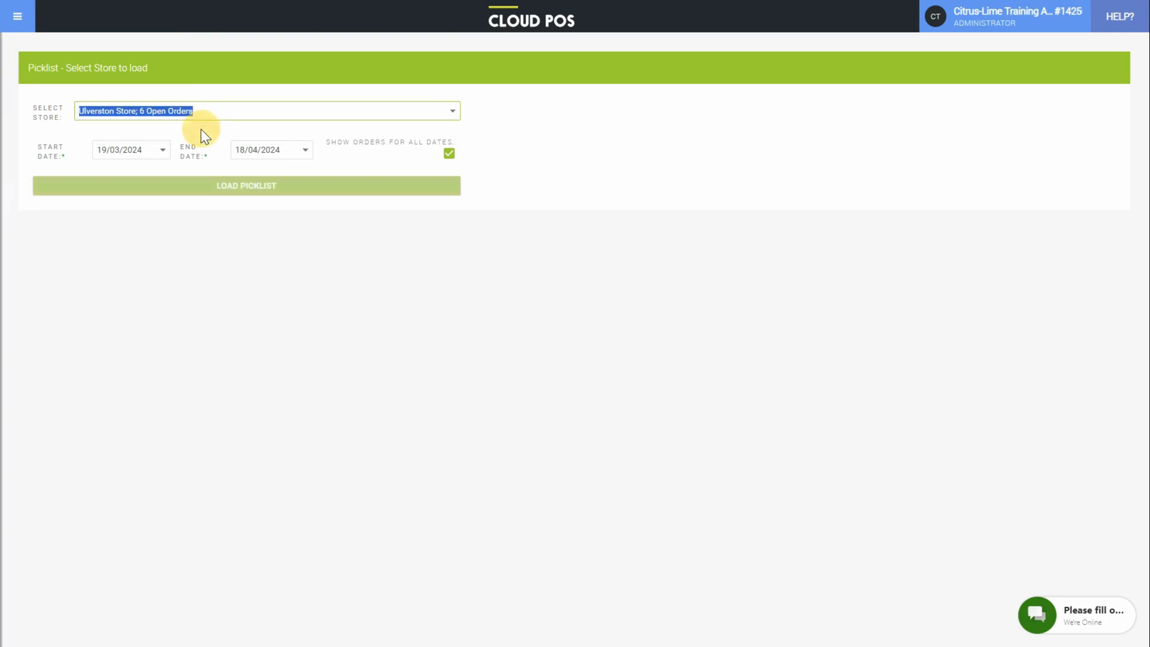
left_click(285, 188)
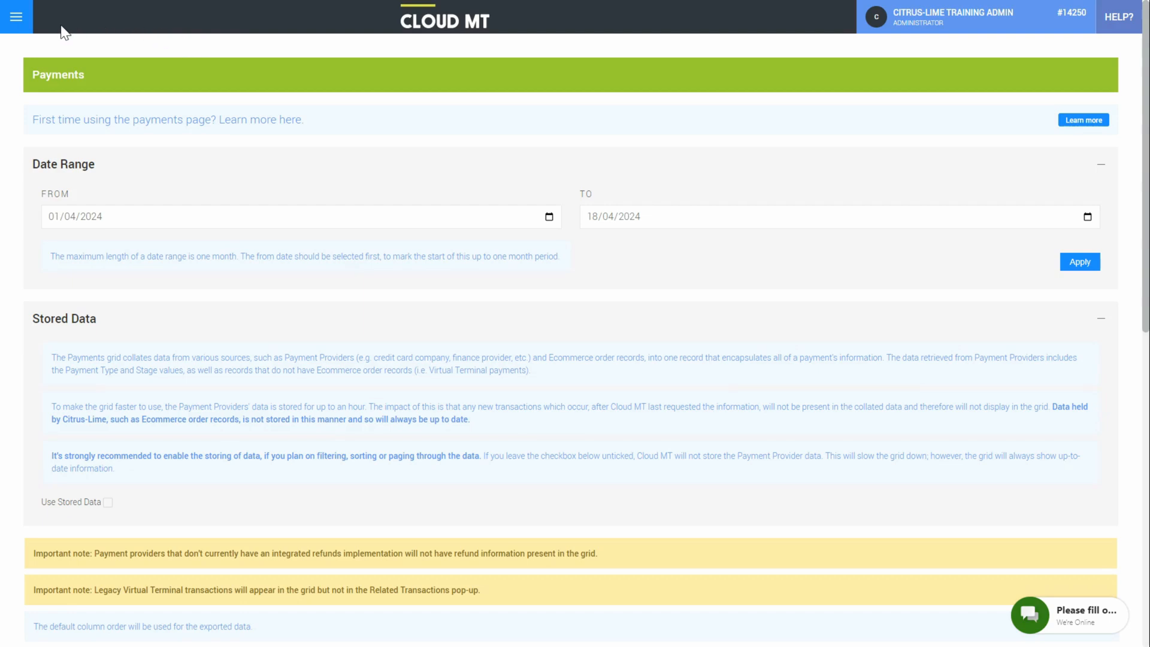
- In the side menu, collapse Reports and Lists and expand Site Management, then close it
left_click(21, 29)
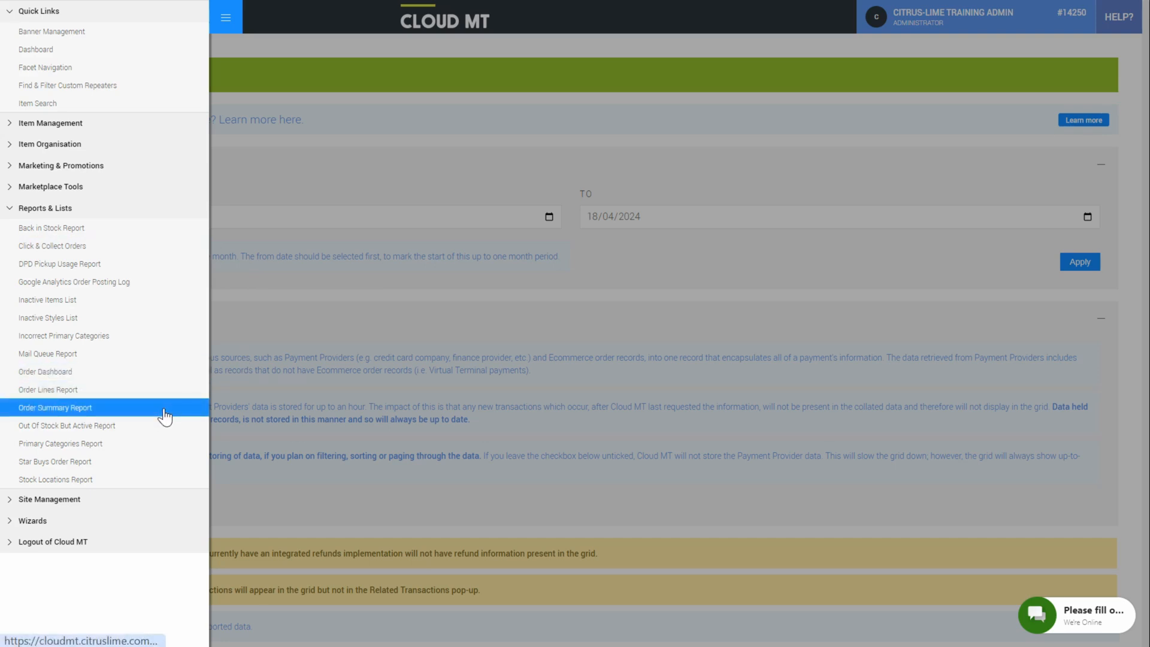
left_click(187, 208)
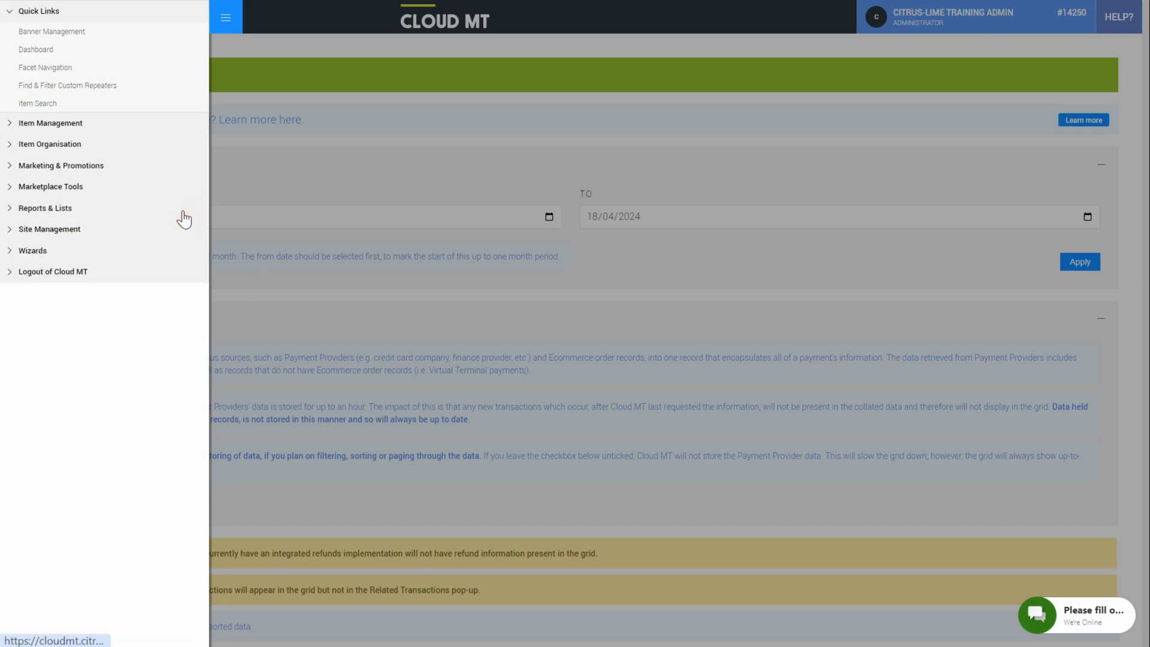
left_click(175, 235)
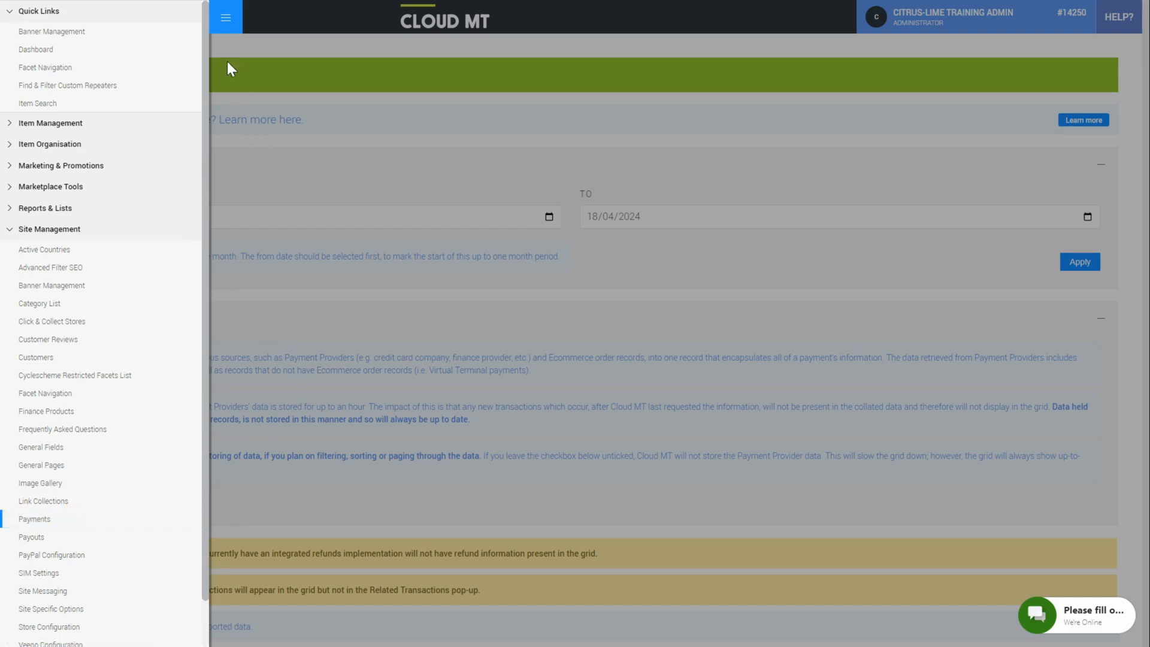
left_click(223, 32)
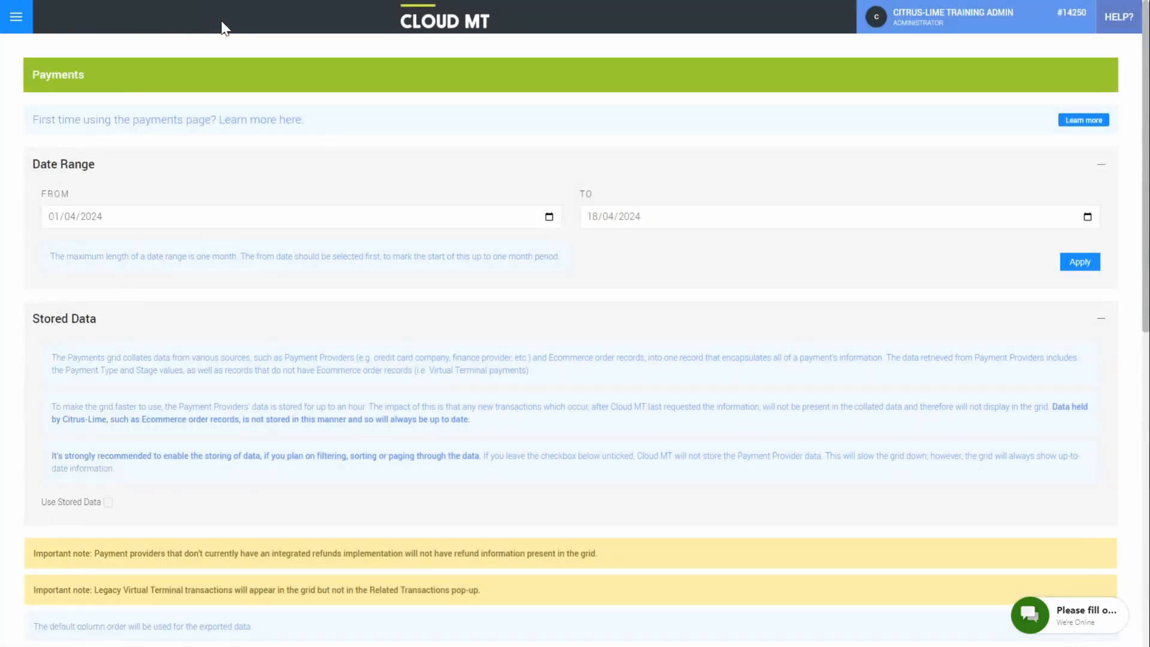
- Check the £100.00 refund for order 1292 in the Payments grid, then open 'How do I process a web order?'
scroll(223, 28, "down", 2)
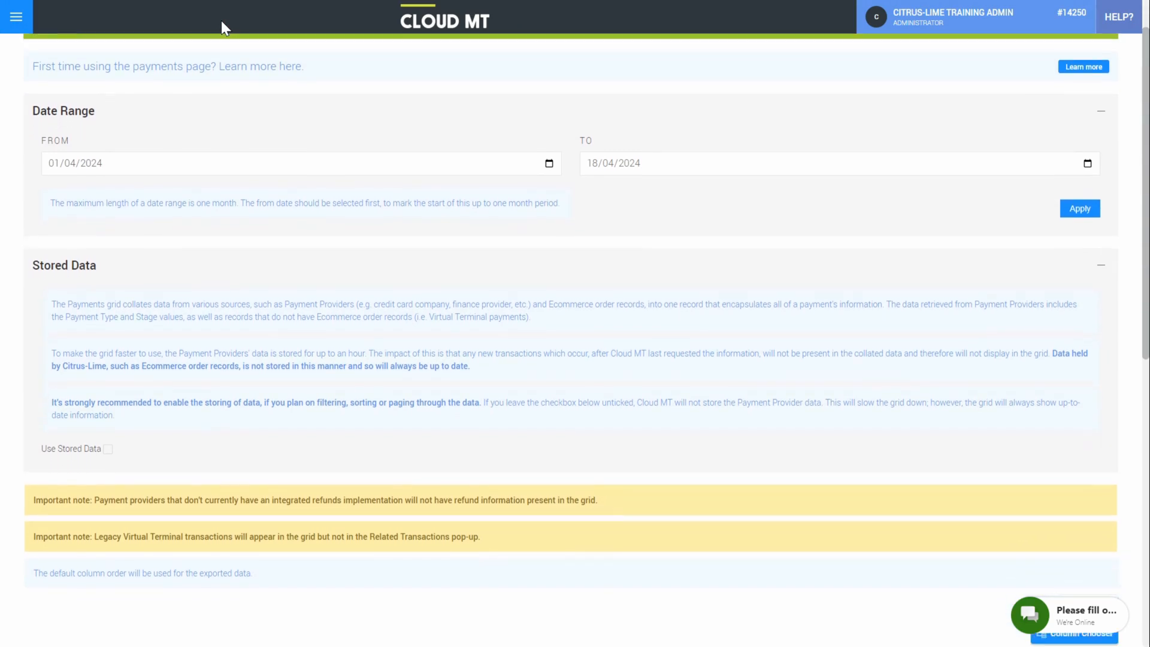
scroll(223, 28, "down", 3)
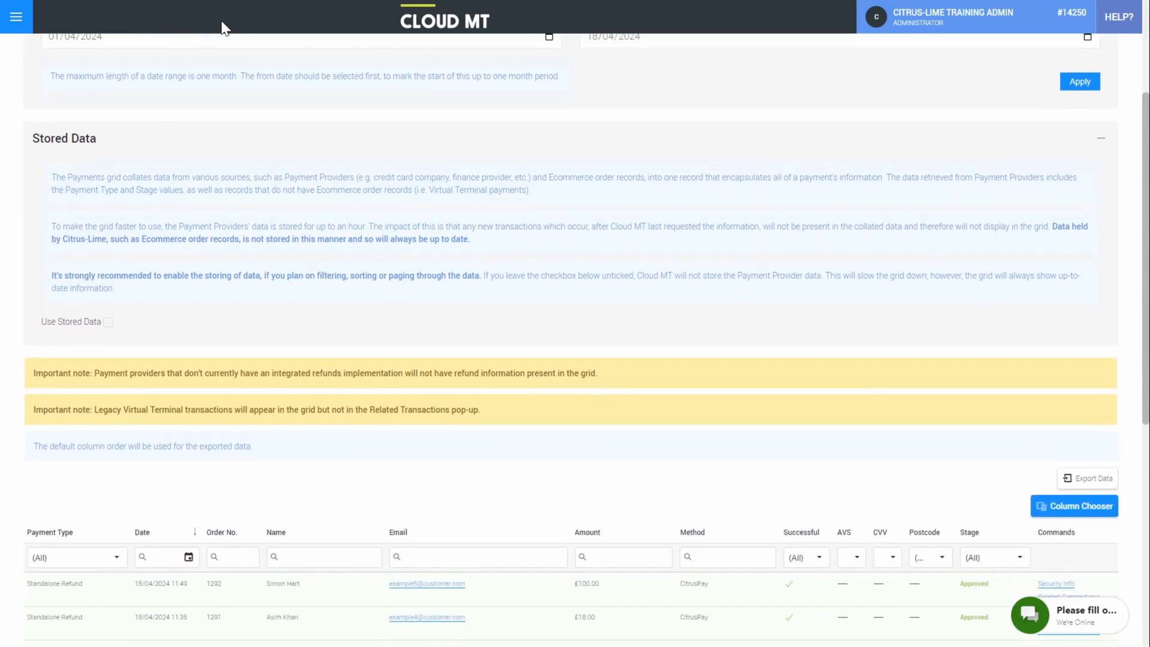
scroll(223, 28, "down", 3)
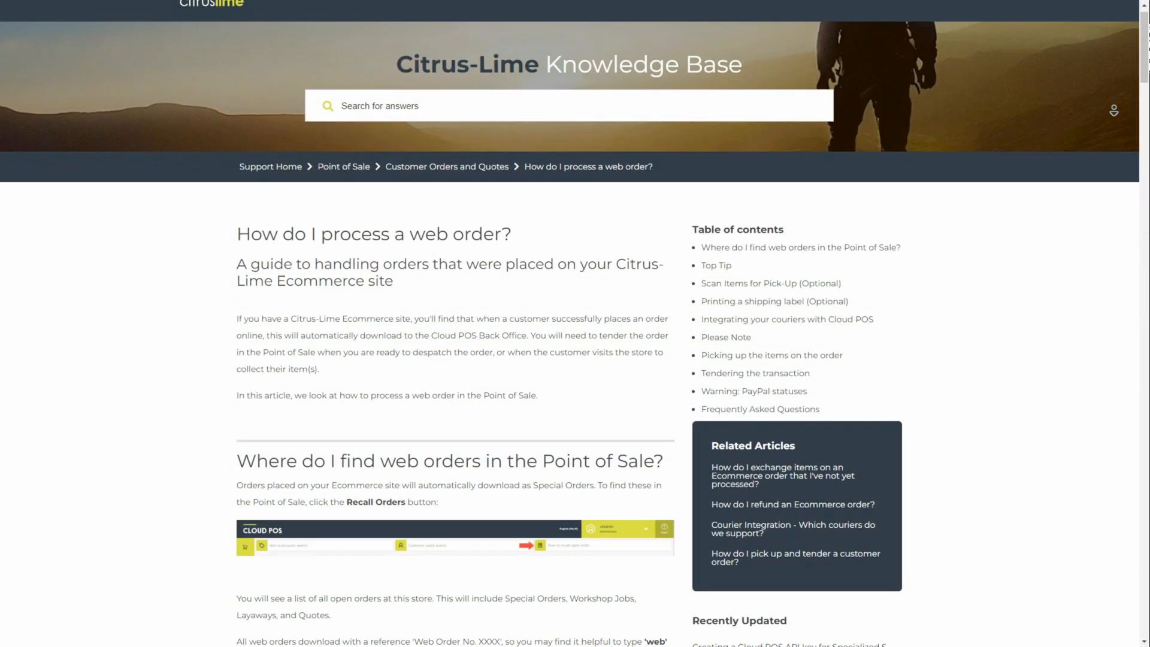
middle_click(1113, 117)
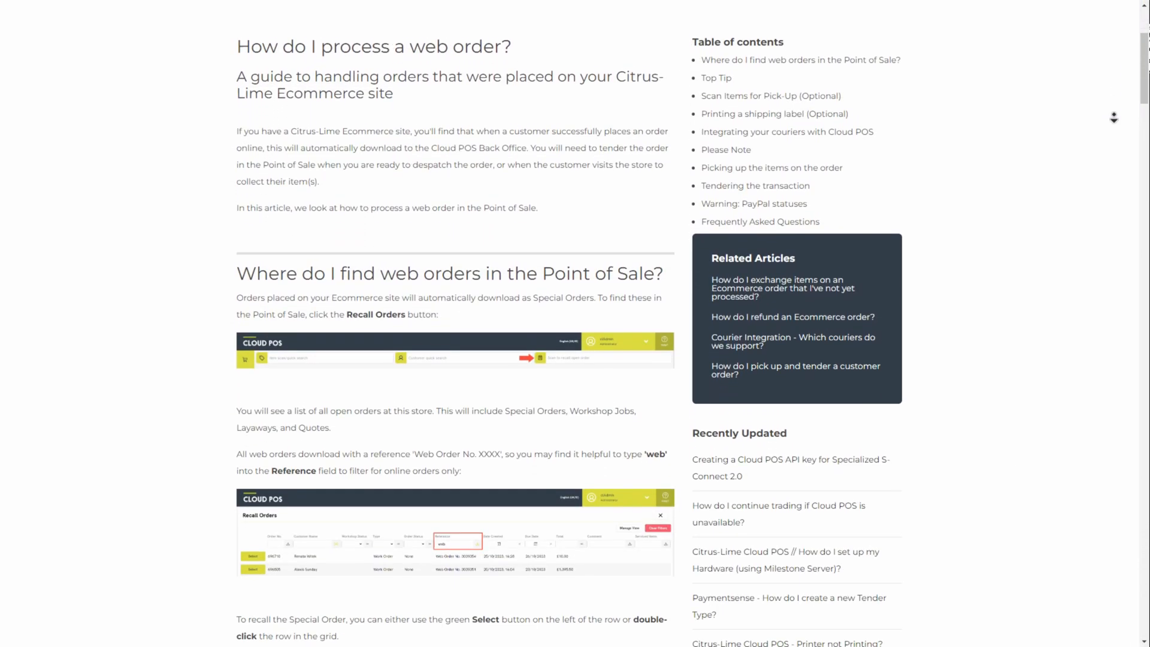